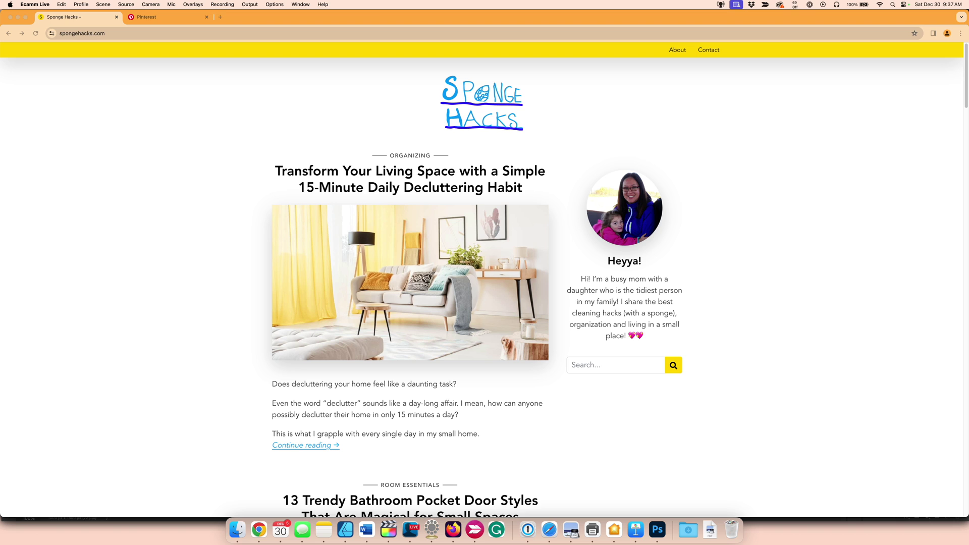
Step: Bring Chrome into focus and scroll through the page of pins
click(211, 265)
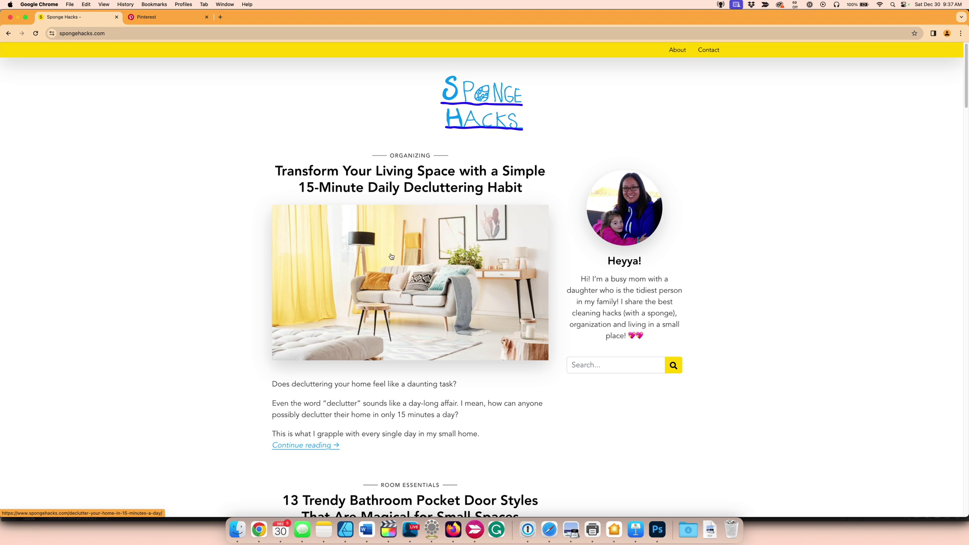
scroll(280, 279, down, 3)
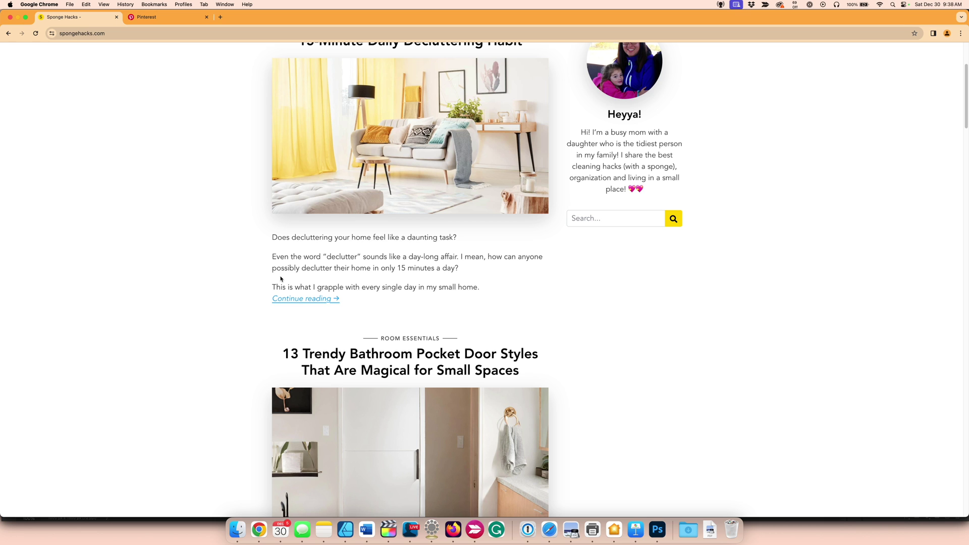
scroll(280, 279, up, 1)
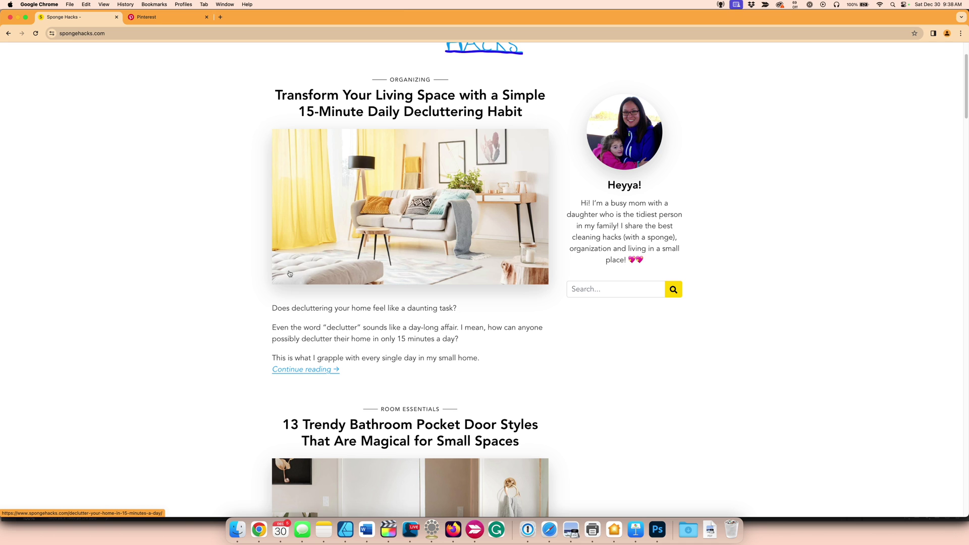
scroll(224, 276, down, 1)
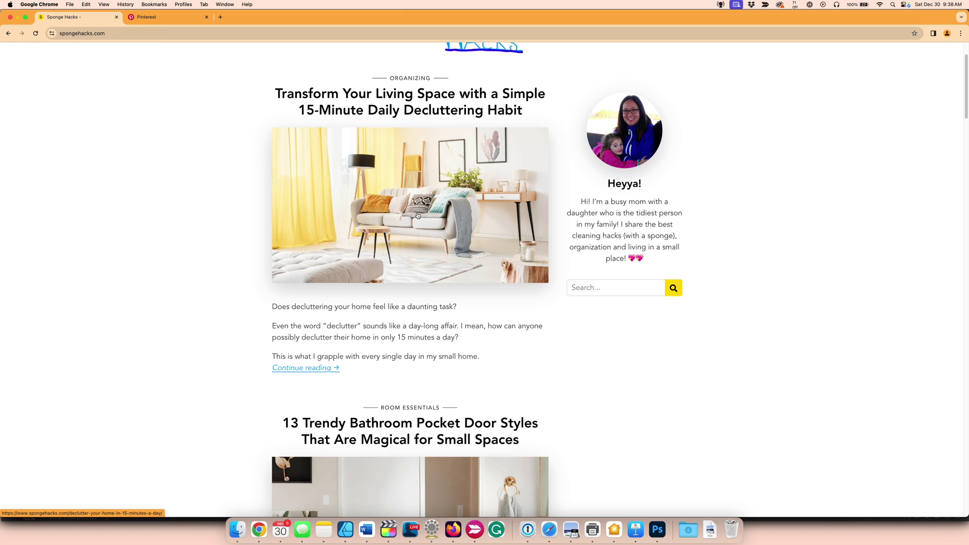
scroll(220, 228, down, 5)
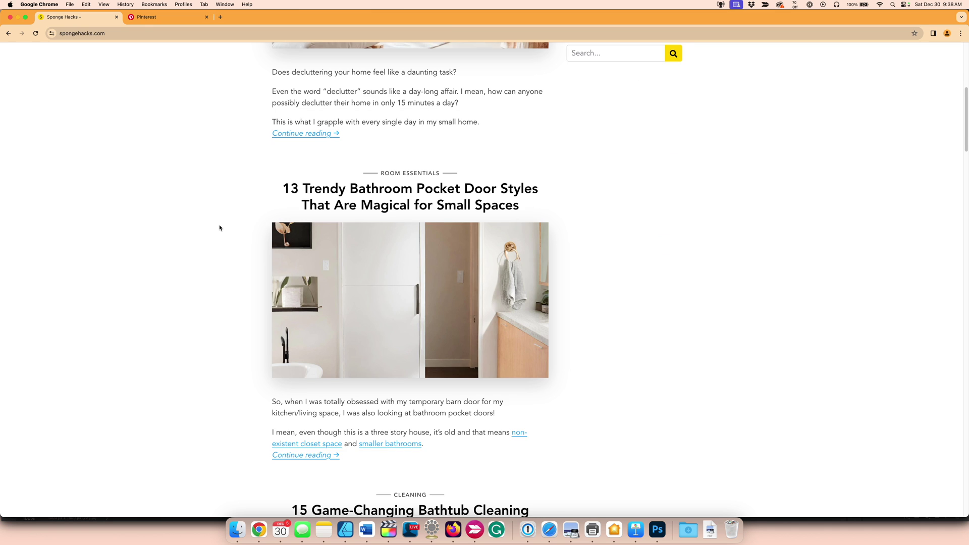
scroll(220, 228, down, 1)
scroll(220, 228, down, 2)
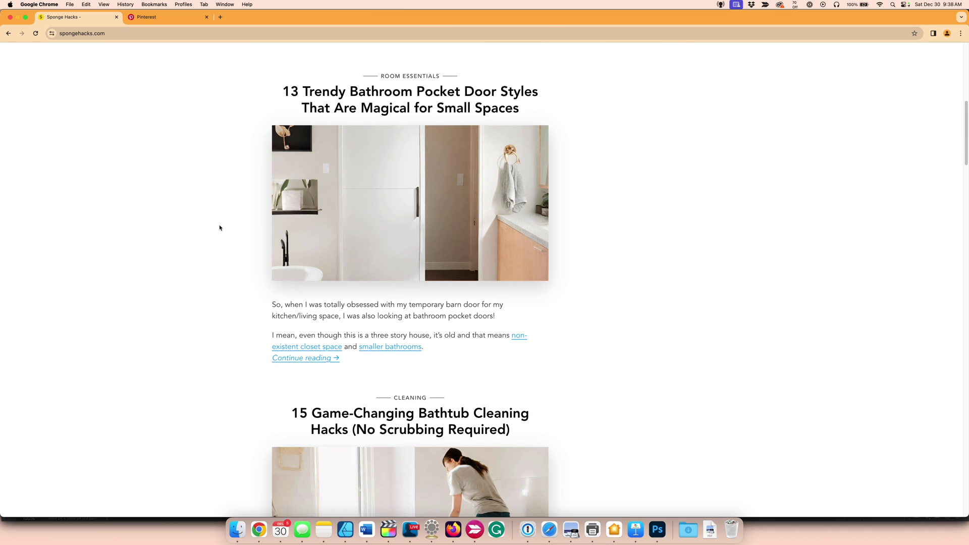
Step: Open the bathroom pocket door article, scroll its ideas, then return to the Pinterest profile tab
click(400, 160)
scroll(444, 363, down, 2)
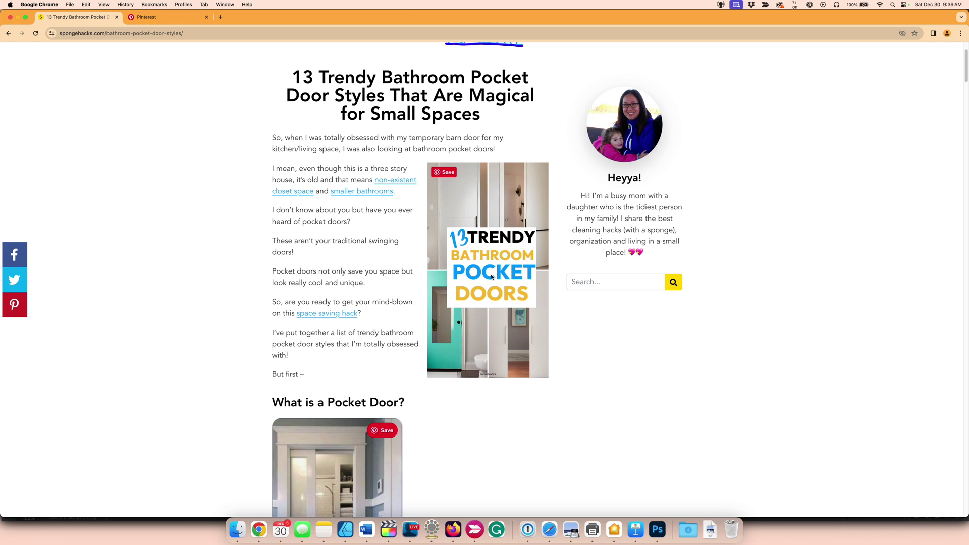
scroll(236, 282, down, 6)
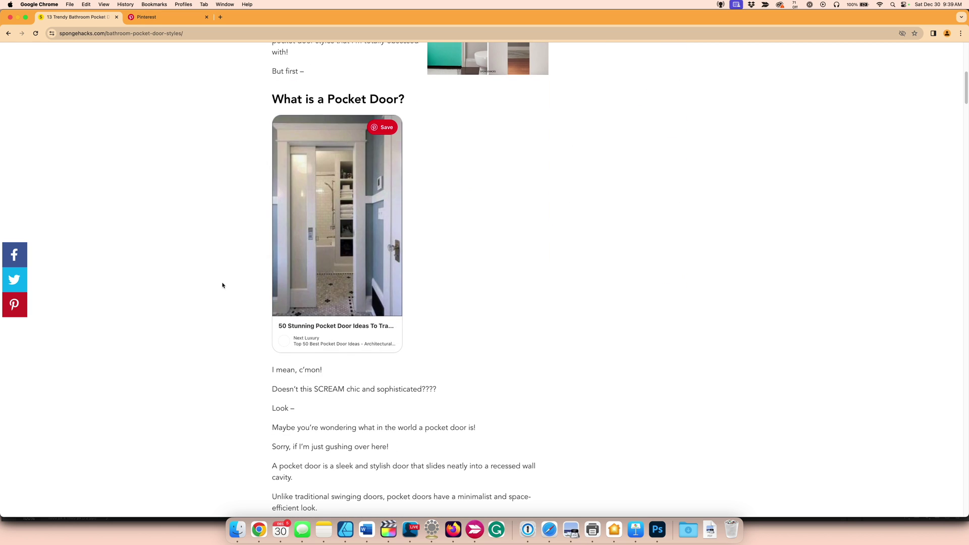
scroll(222, 285, down, 1)
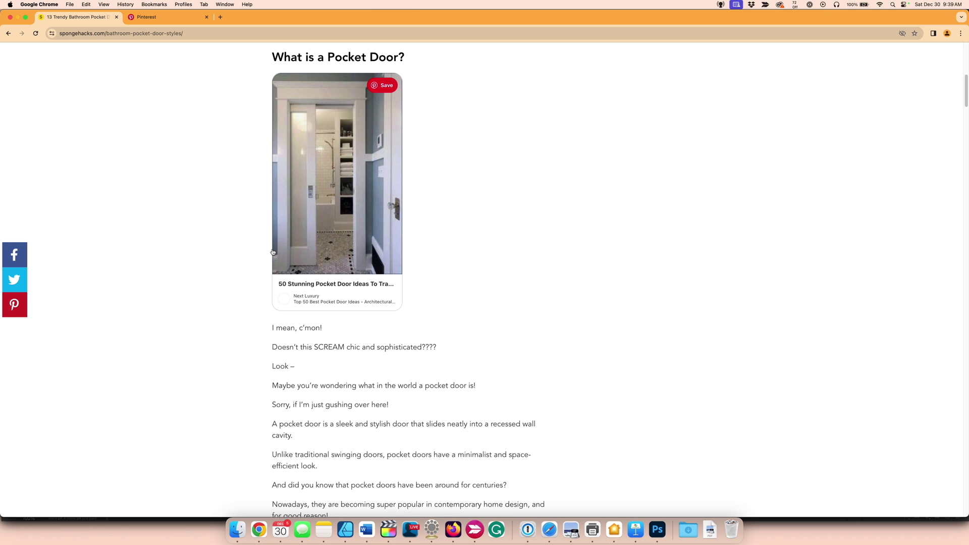
scroll(186, 264, down, 10)
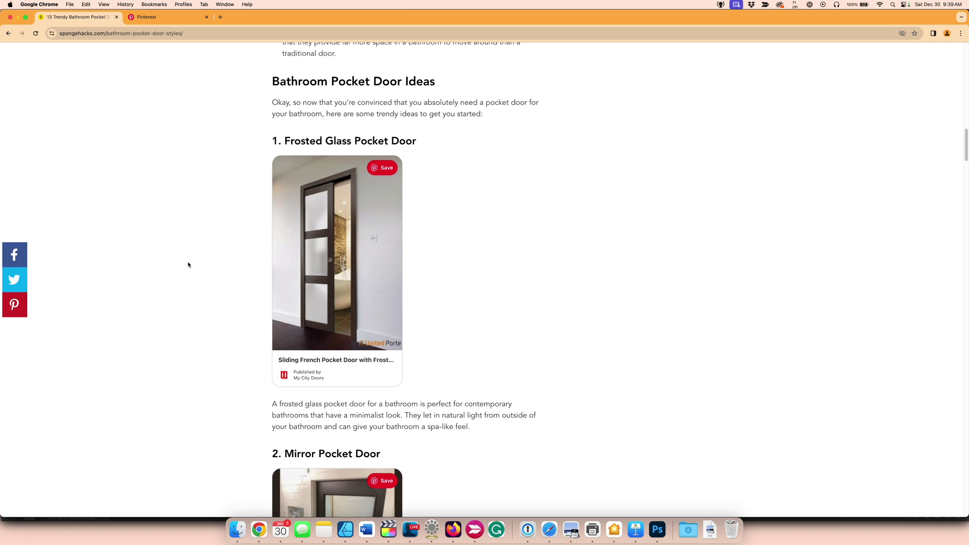
scroll(188, 265, up, 5)
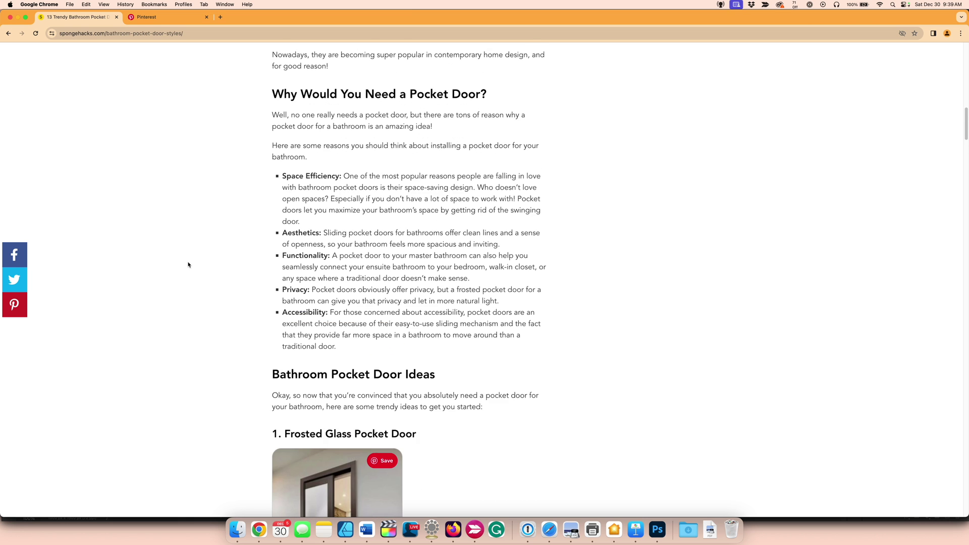
scroll(188, 265, down, 3)
scroll(188, 265, down, 10)
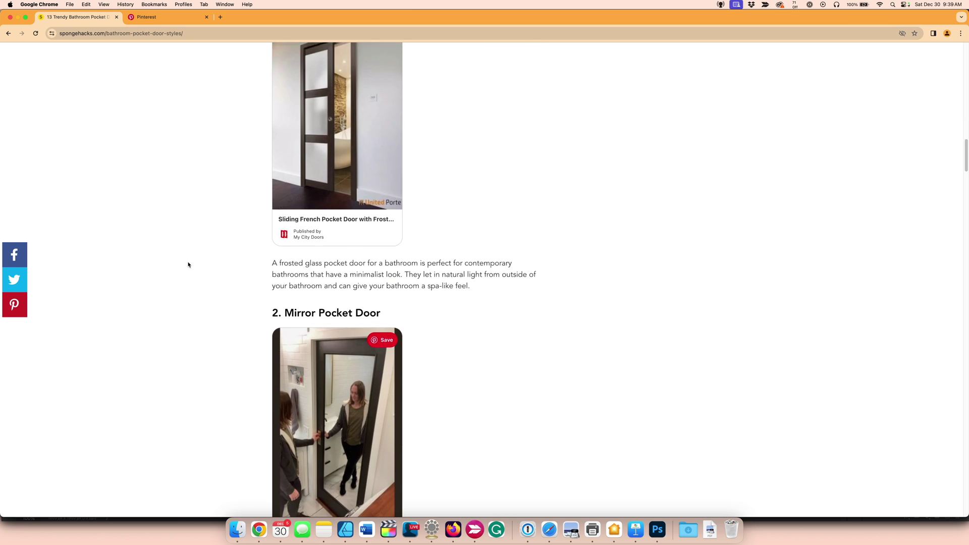
scroll(188, 265, down, 5)
scroll(188, 264, down, 4)
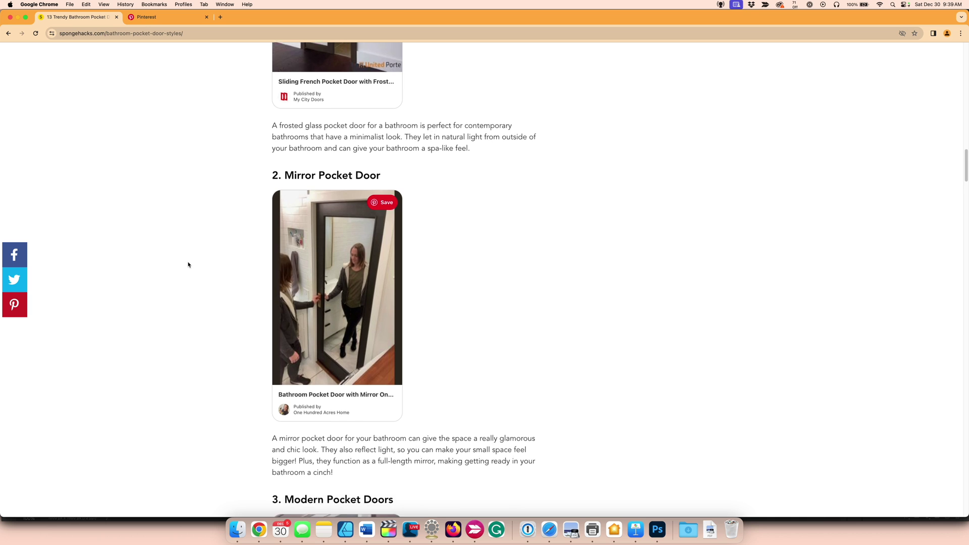
scroll(210, 236, down, 6)
scroll(209, 236, down, 5)
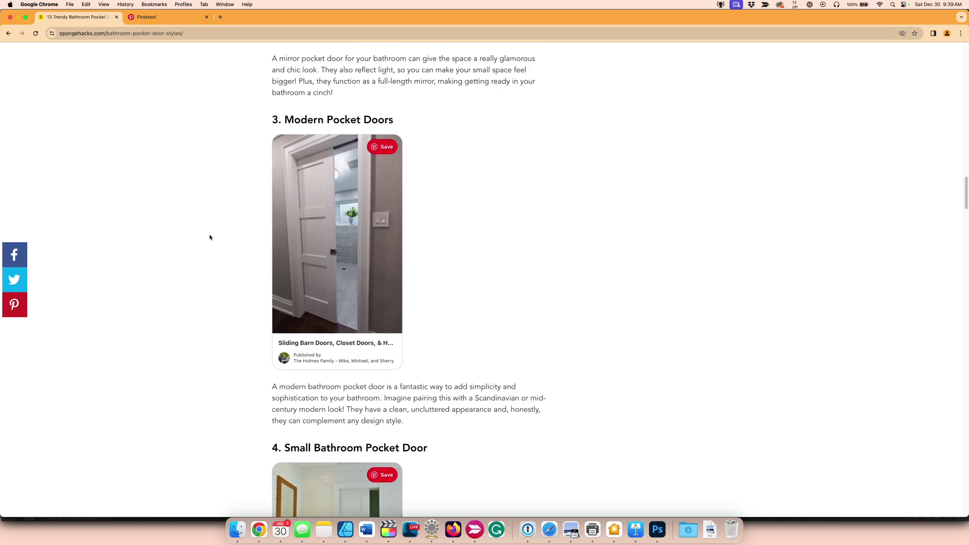
key(ctrl+Tab)
scroll(393, 156, up, 7)
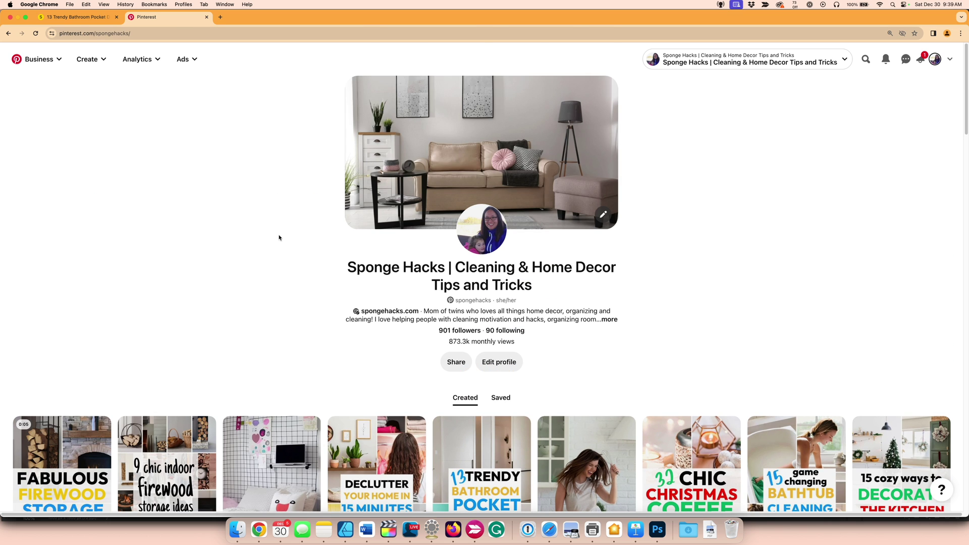
scroll(279, 237, down, 8)
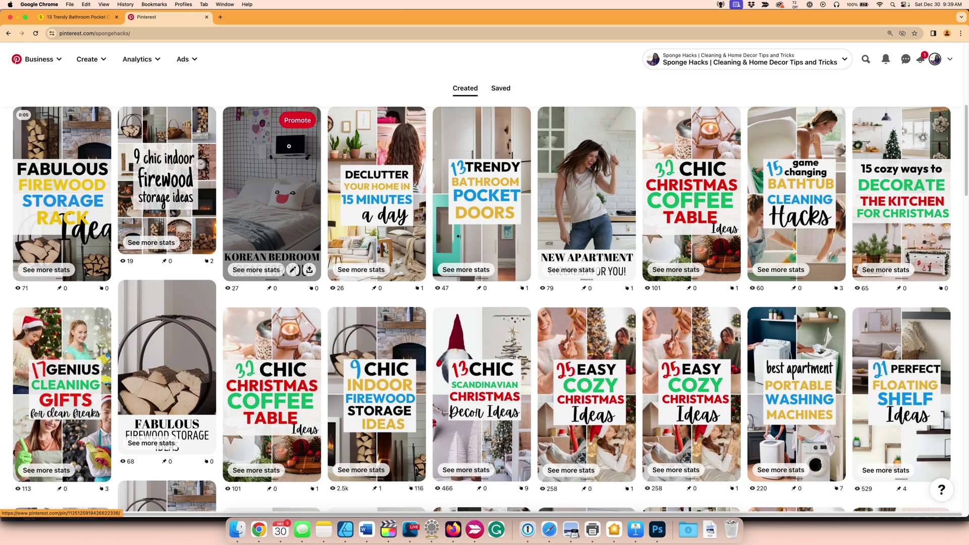
click(286, 216)
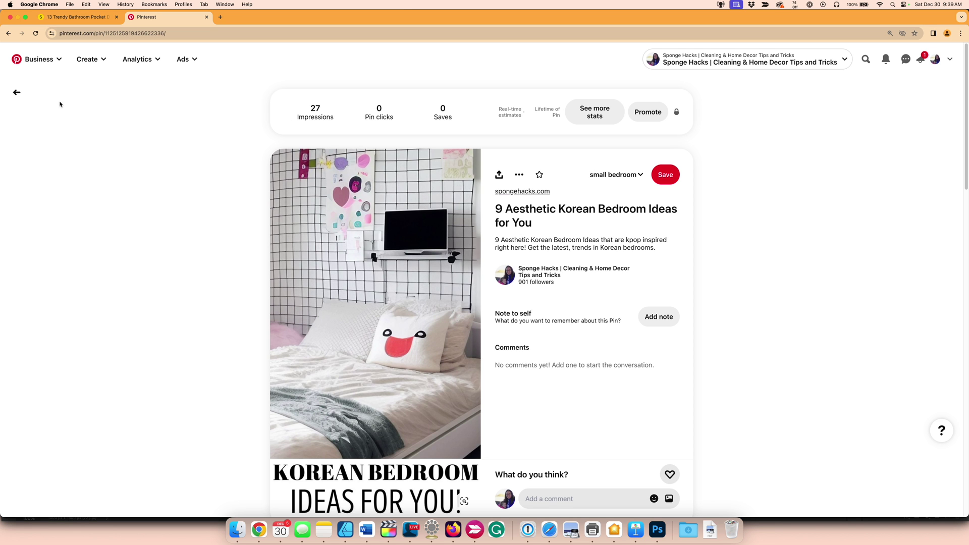
click(16, 93)
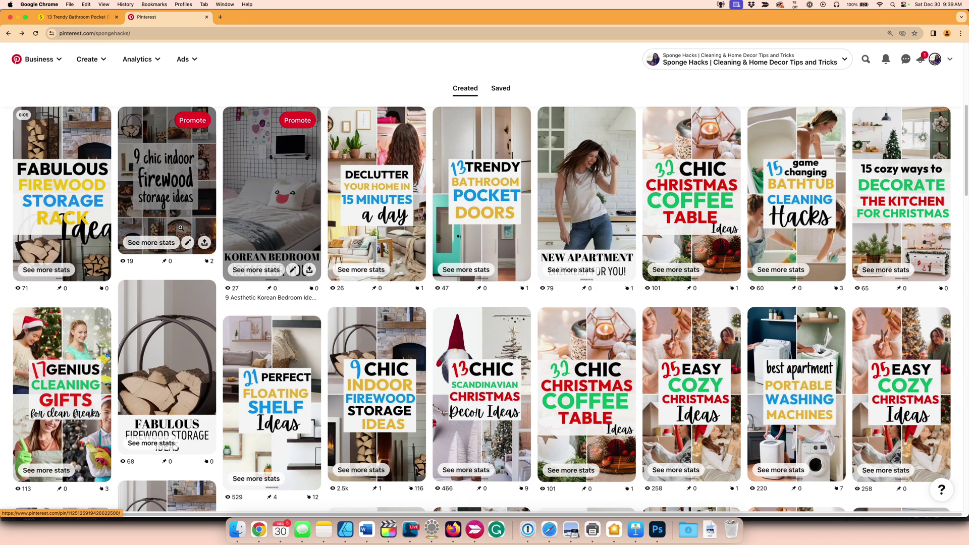
scroll(296, 286, down, 8)
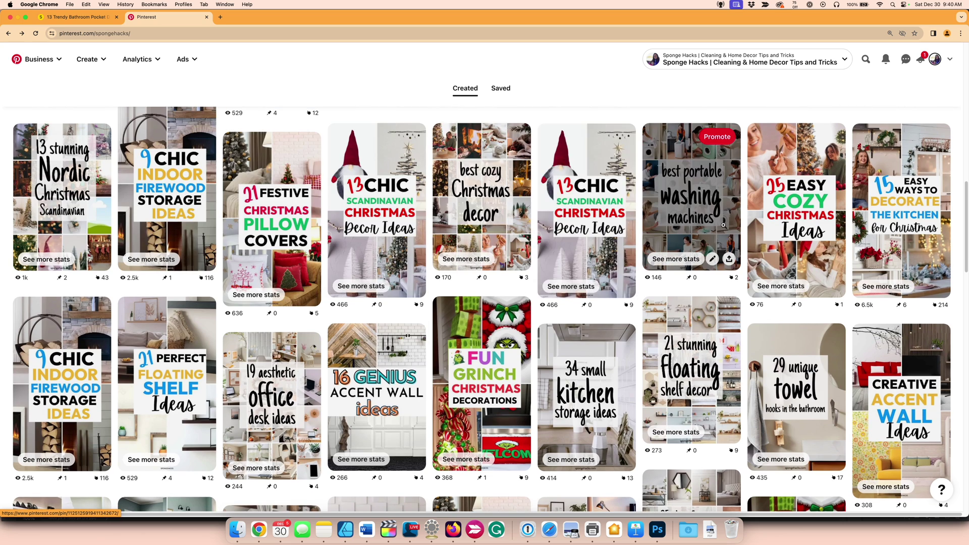
scroll(501, 254, down, 2)
click(502, 254)
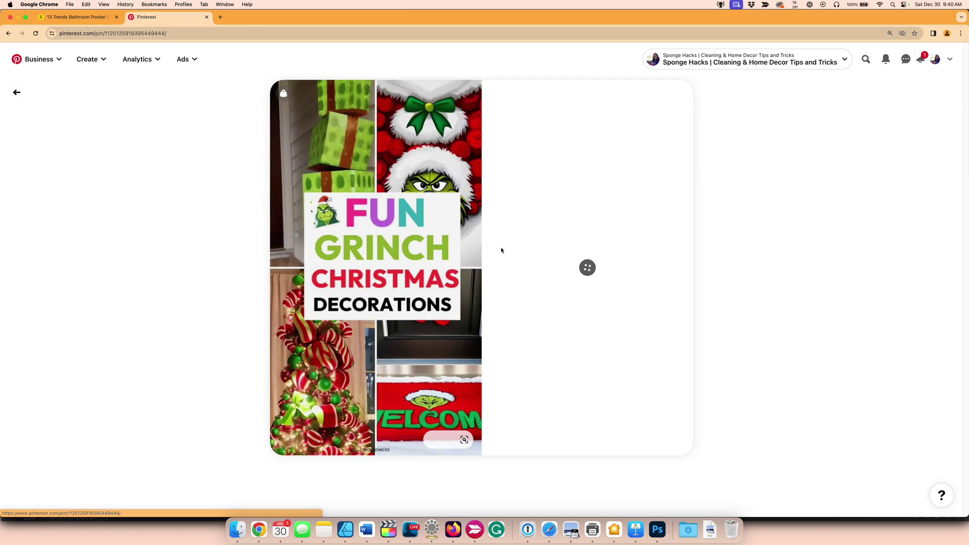
scroll(336, 255, down, 1)
scroll(337, 255, down, 2)
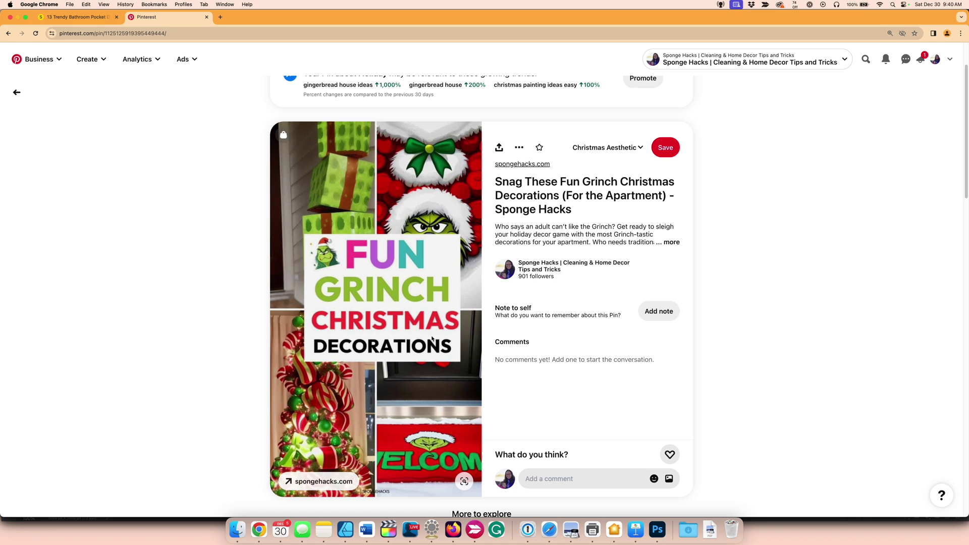
click(17, 92)
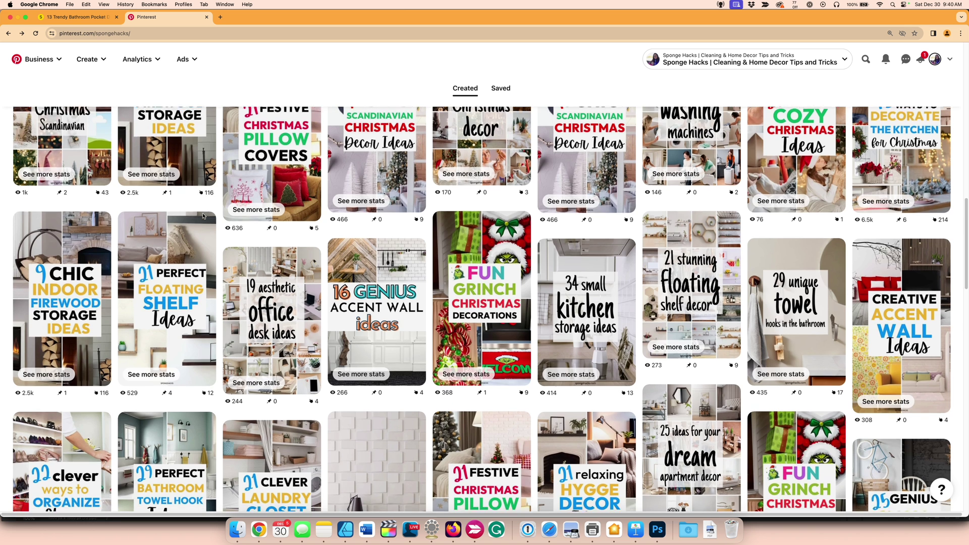
scroll(203, 216, down, 10)
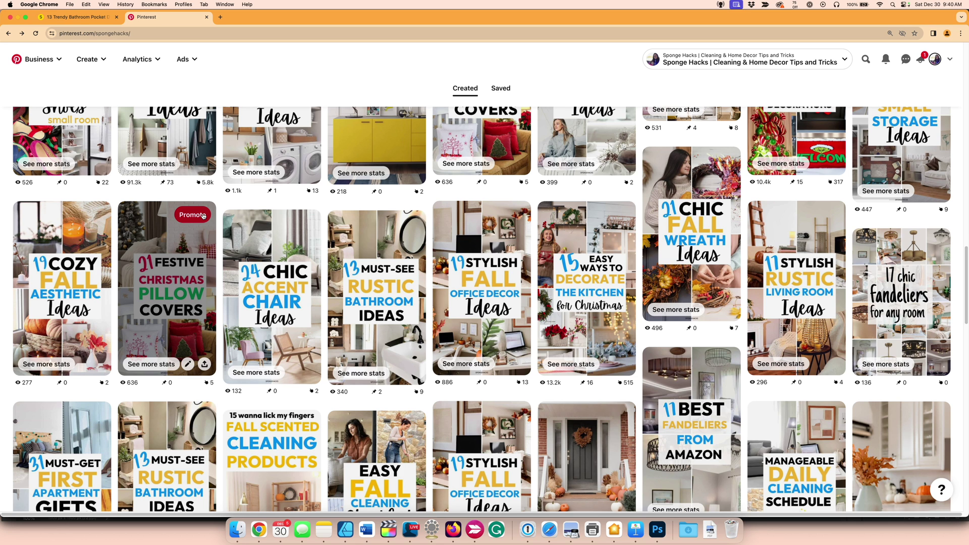
click(87, 17)
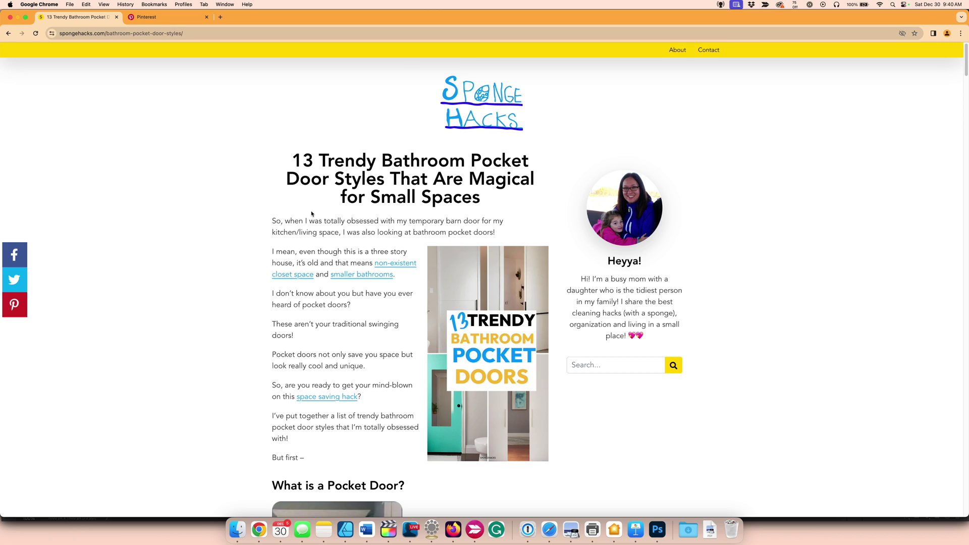
key(super+bracketleft)
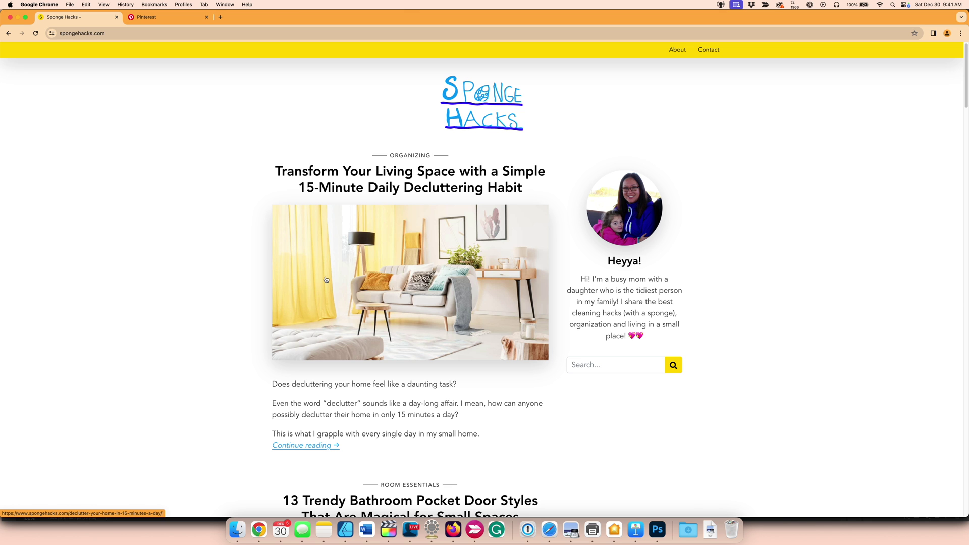
Step: Switch to the Chrome window showing Canva's home page and recent designs
key(super+grave)
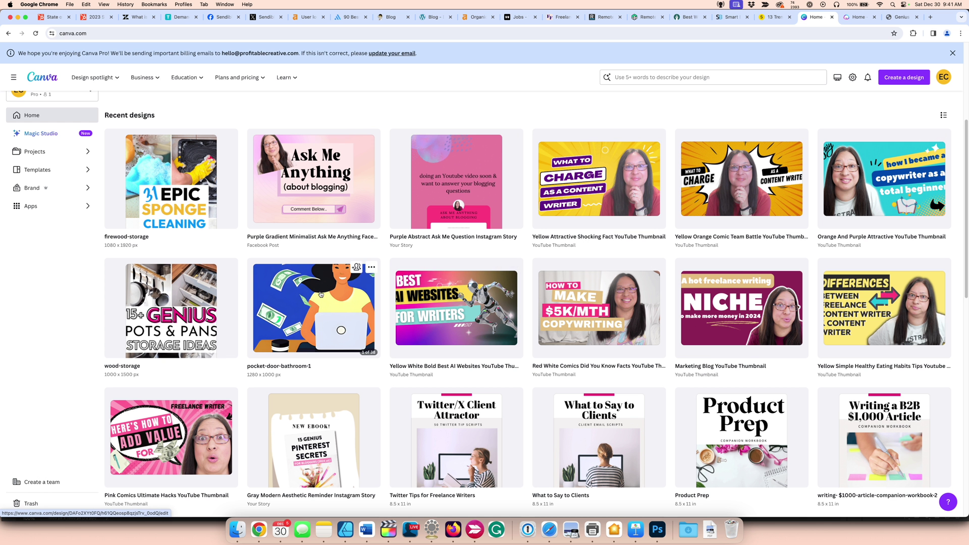
Step: Open the pocket-door-bathroom-1 design, add a blank page, and launch Magic Media
click(299, 300)
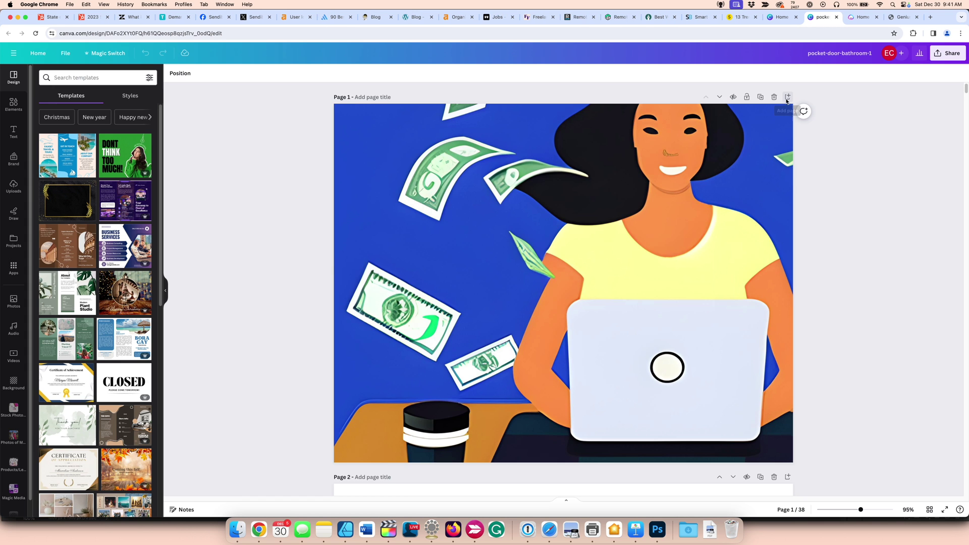
click(786, 100)
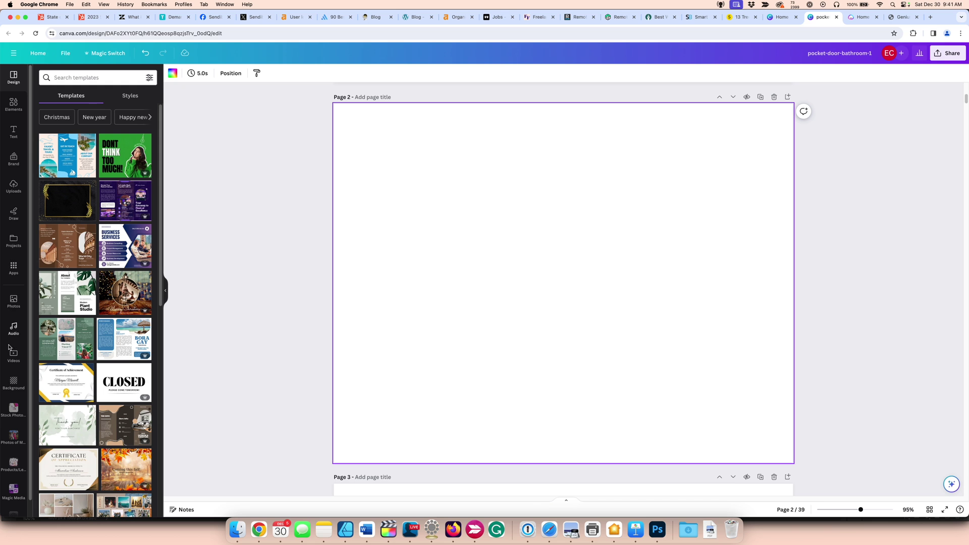
click(13, 268)
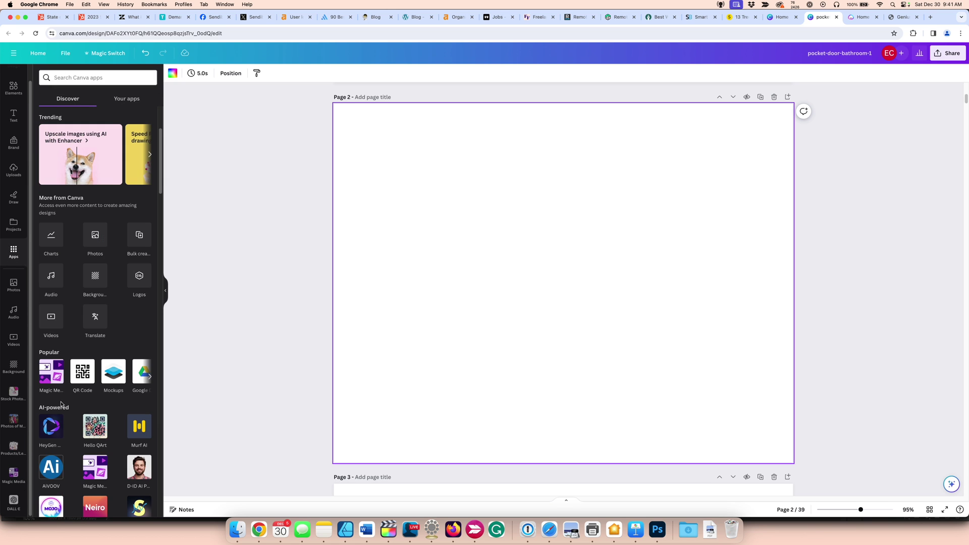
click(52, 376)
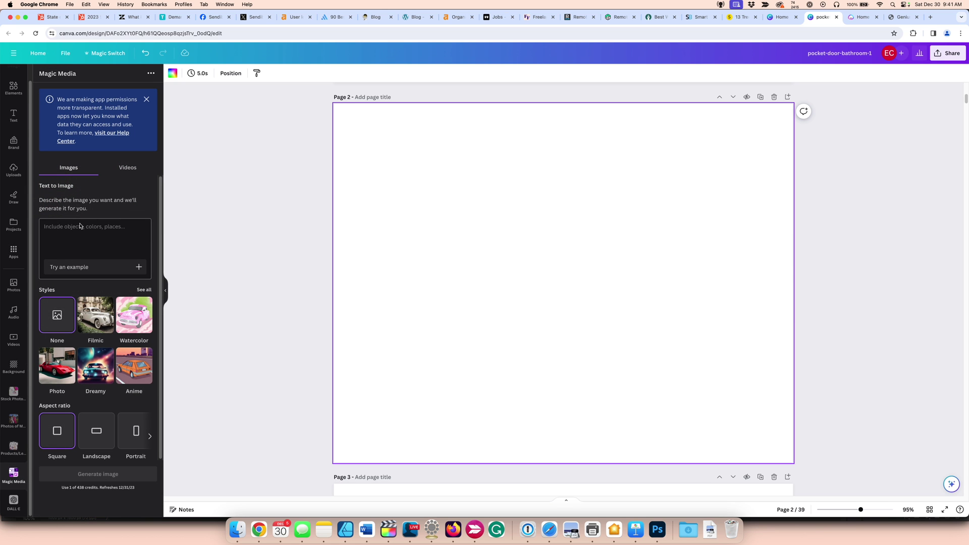
Step: Enter the prompt 'rustic living room with wood furniture and fall colors' and pick Photo style
click(63, 233)
text(rustic living room with woods and fall colors)
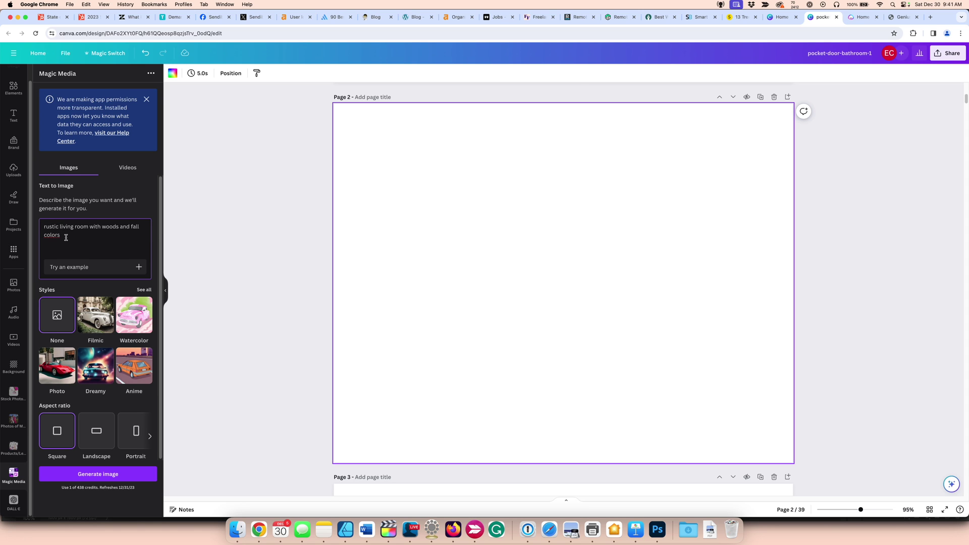
click(119, 229)
key(BackSpace)
text(farm)
text(iture)
click(58, 372)
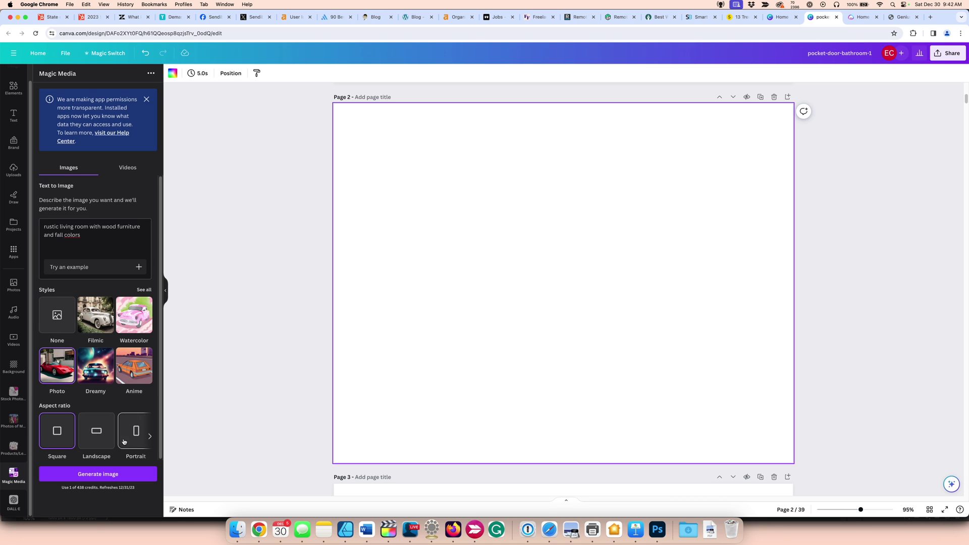
Step: Generate living-room images, try a couple on Page 2, then undo the placements
click(98, 475)
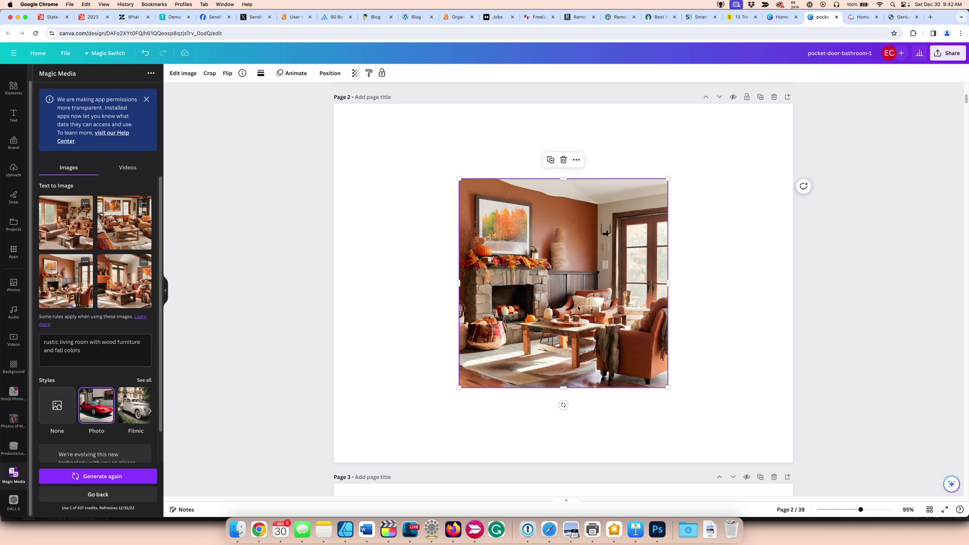
key(Delete)
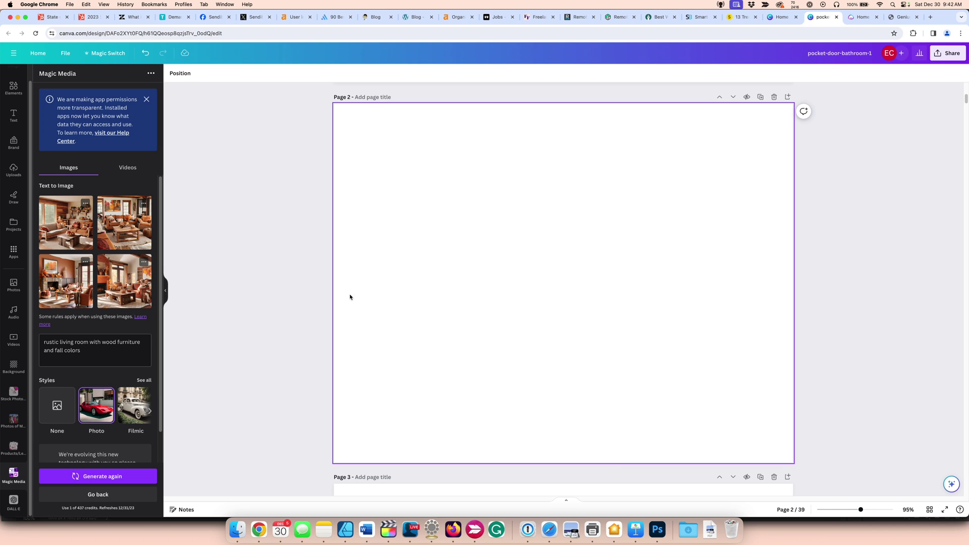
click(124, 222)
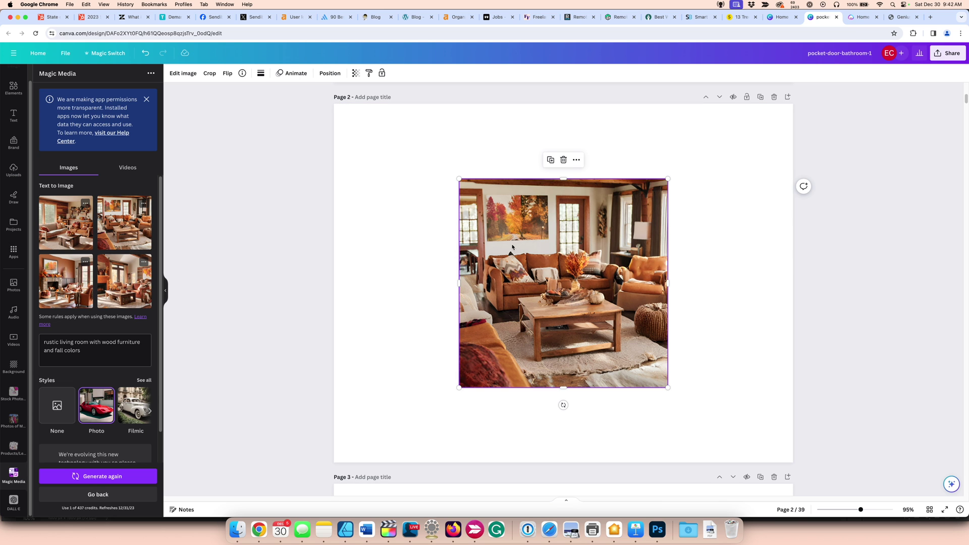
key(super+z)
key(super+z)
key(super+z)
key(super+z)
key(super+z)
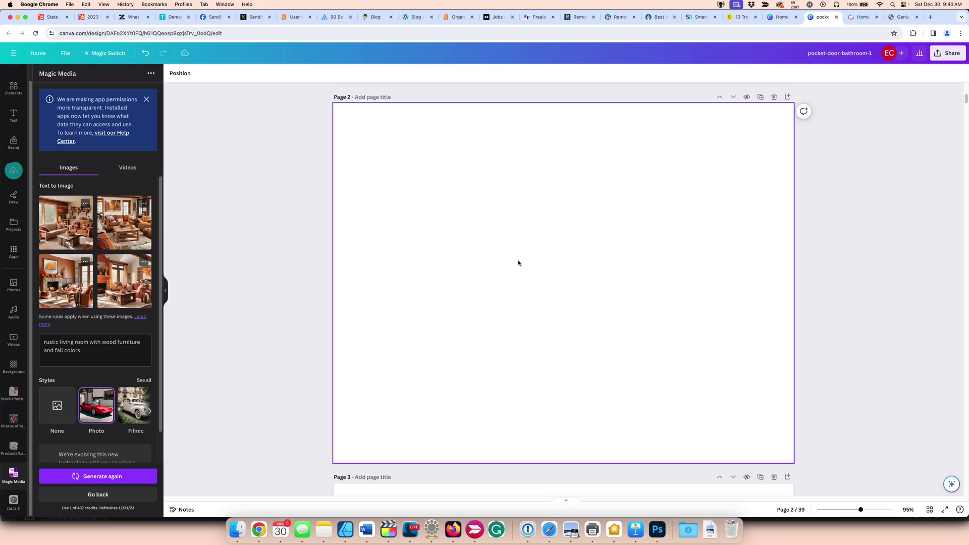
Step: Change the prompt to 'rustic living room with cozy rug' and generate new images
drag(102, 342, 150, 348)
key(BackSpace)
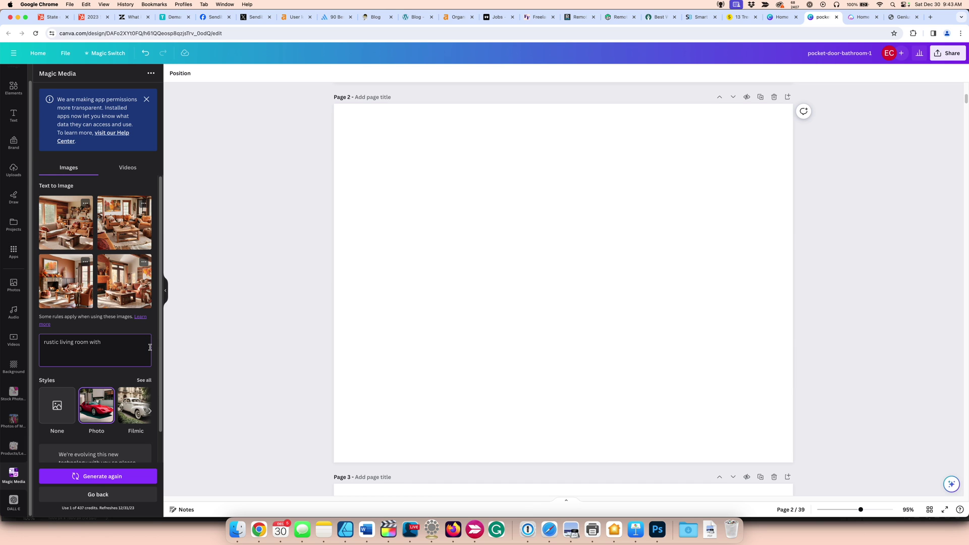
text(cozuy rug)
click(119, 476)
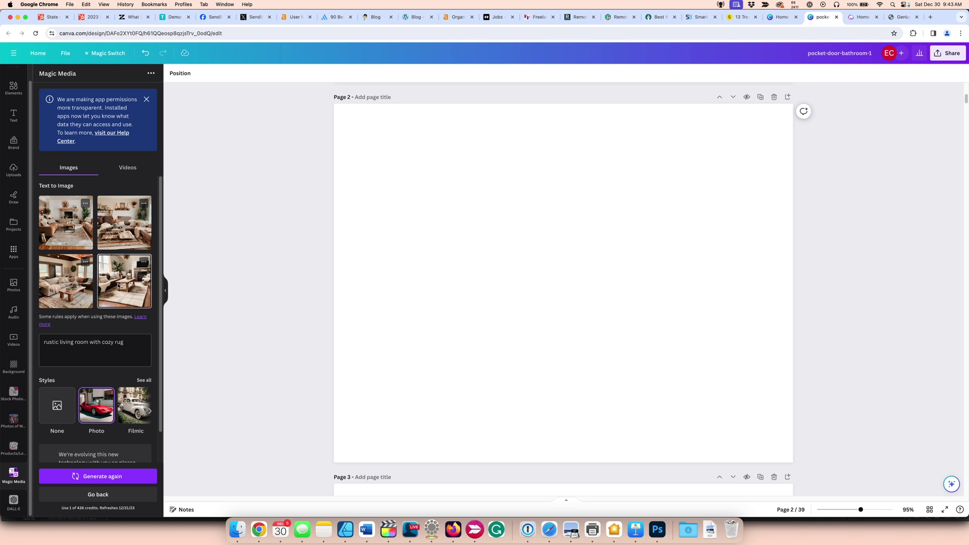
Step: Place a cozy-rug living-room image on Page 2 and start enlarging it
click(62, 289)
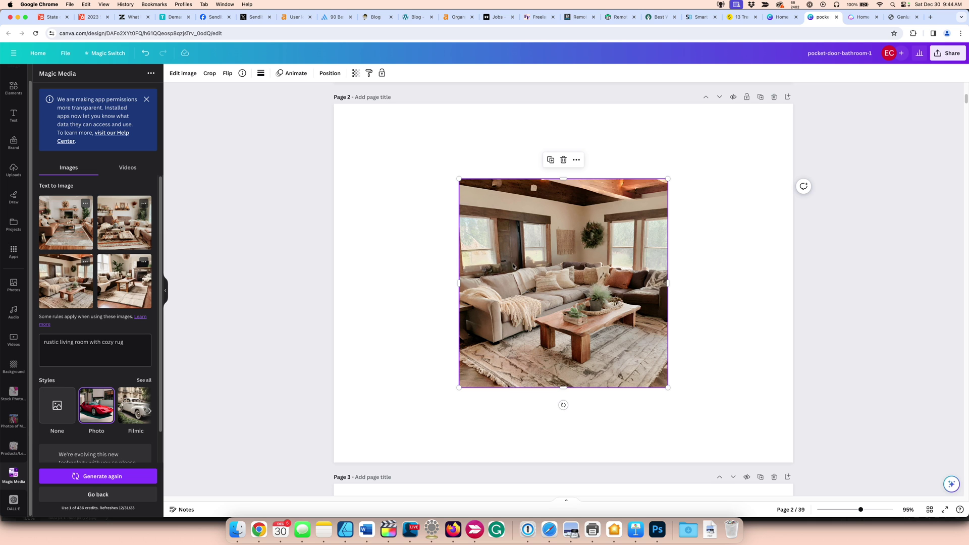
key(BackSpace)
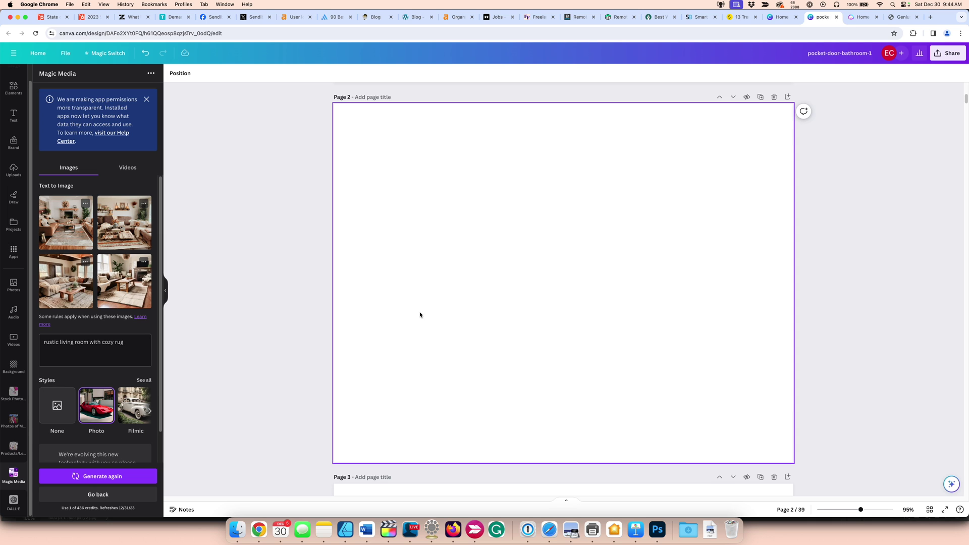
key(super+z)
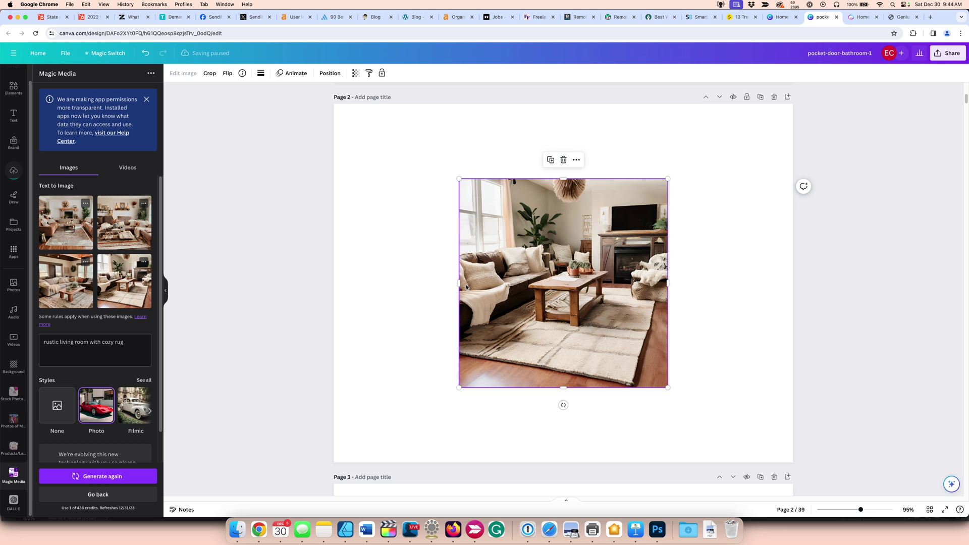
click(434, 277)
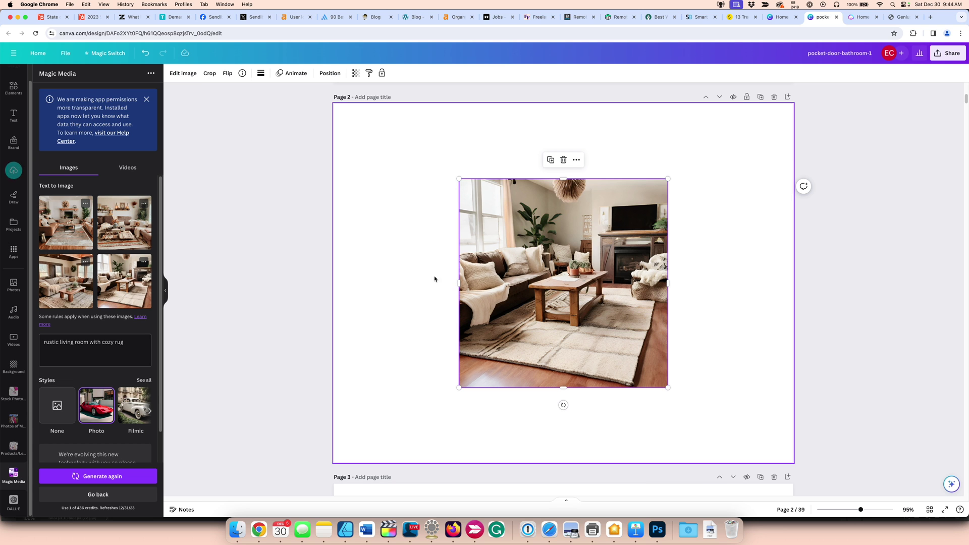
key(super+z)
key(super+shift+z)
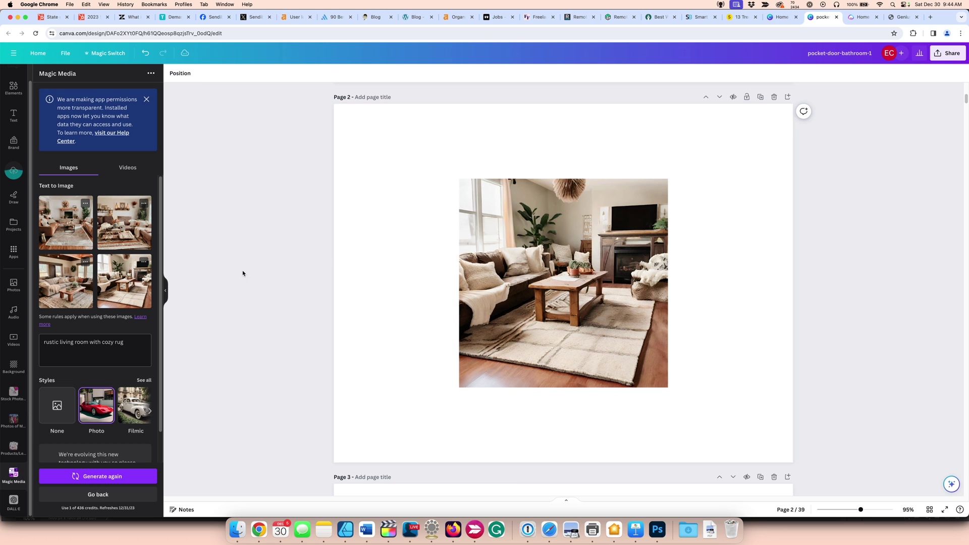
drag(124, 222, 596, 288)
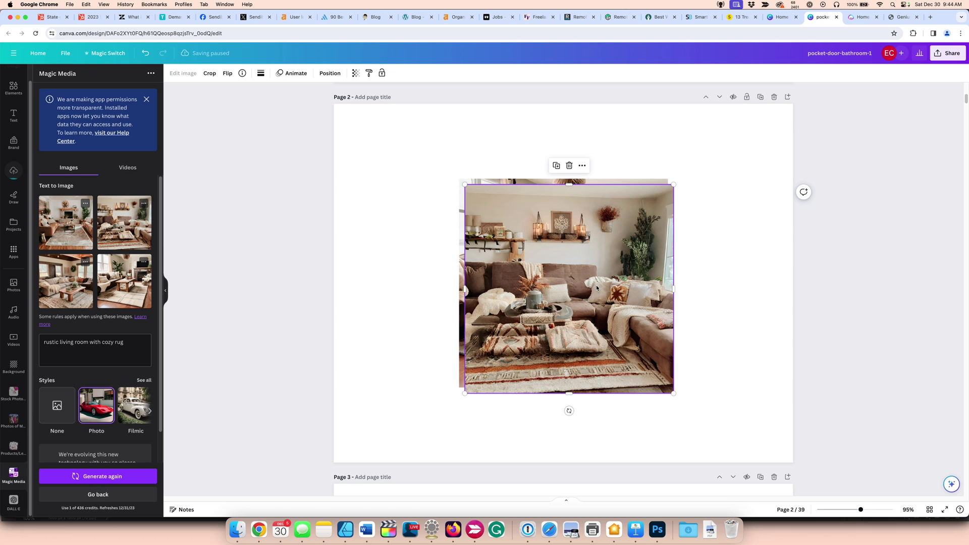
key(Escape)
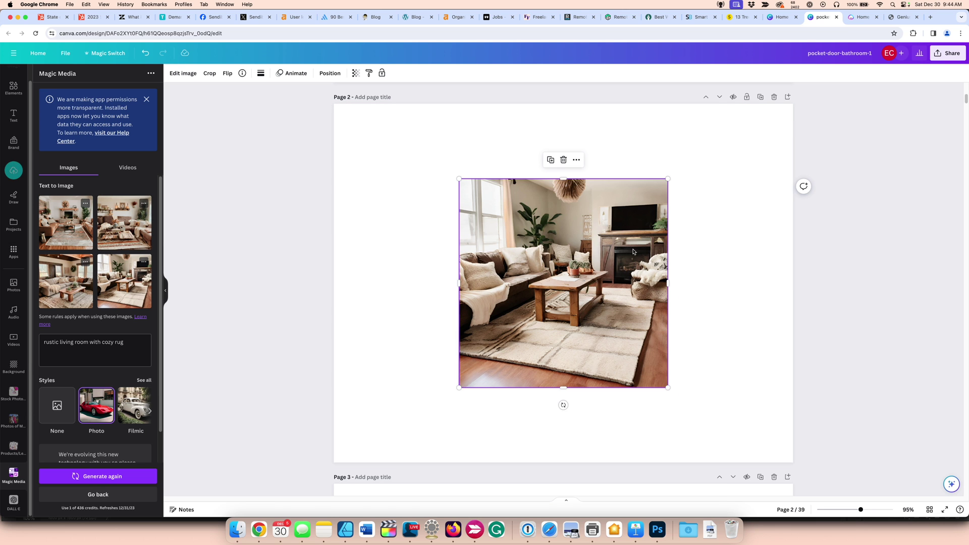
drag(671, 181, 743, 103)
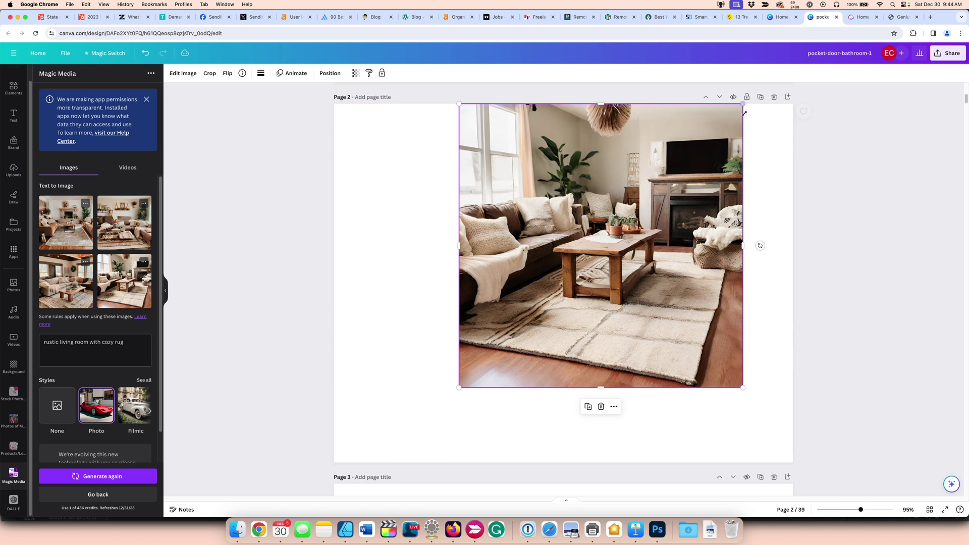
Step: Stretch the photo to fill Page 2 and enter the title 'rustic-living-room-ideas'
drag(459, 388, 334, 464)
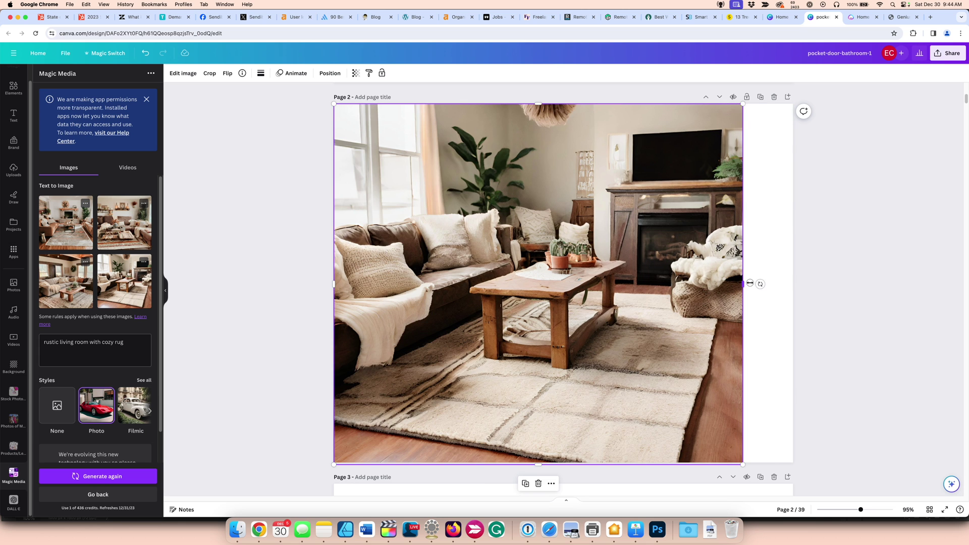
drag(743, 285, 793, 284)
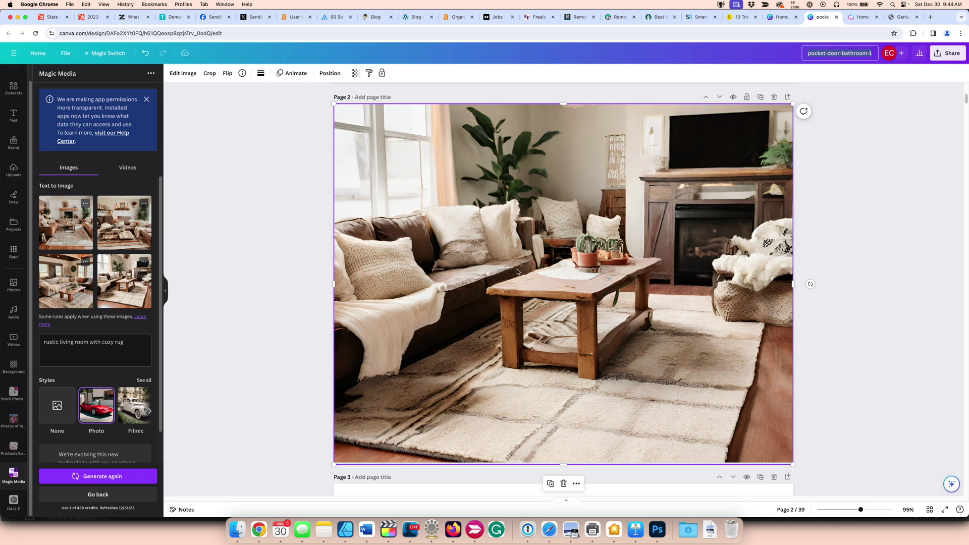
text(rustic-living-room-ideas)
Step: Download the current page as rustic-living-room-ideas.jpg and show the Uploads panel
click(948, 53)
click(937, 243)
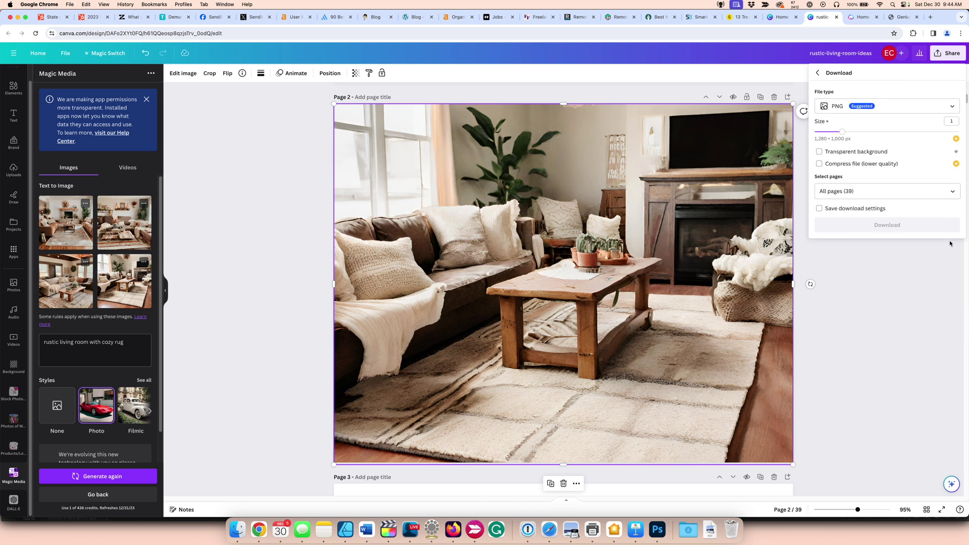
click(887, 191)
click(915, 313)
click(915, 229)
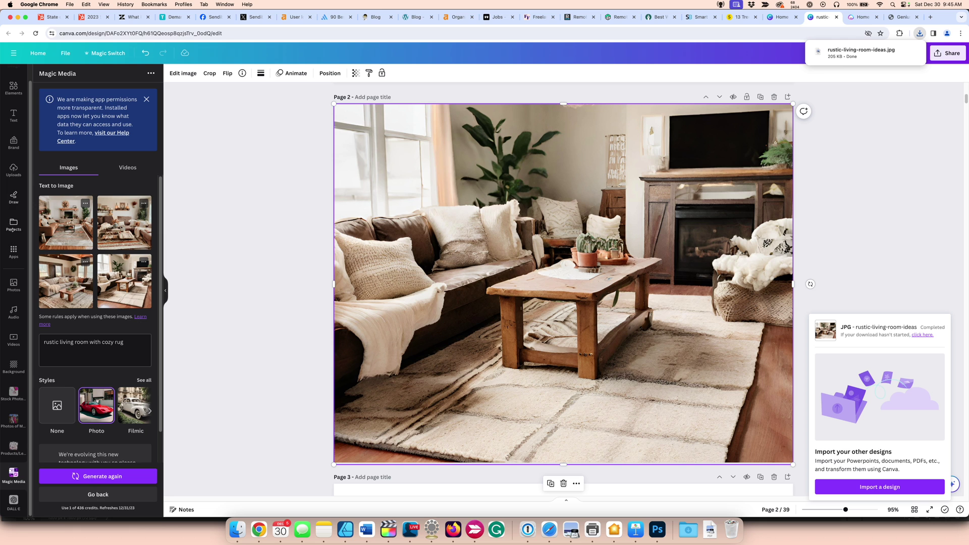
scroll(5, 132, up, 1)
click(14, 186)
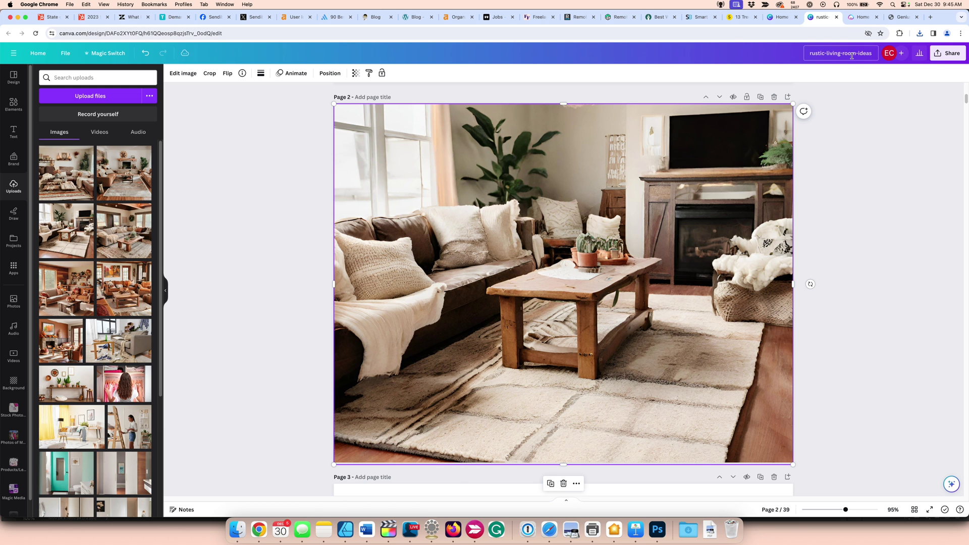
Step: Return to Canva Home and open the wood-storage design at its fridge storage pin
key(ctrl+shift+Tab)
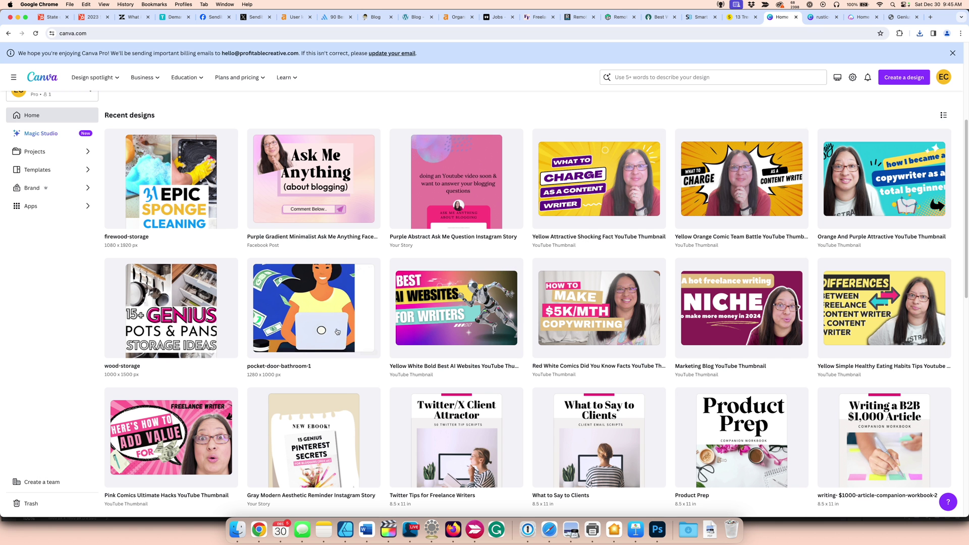
click(185, 314)
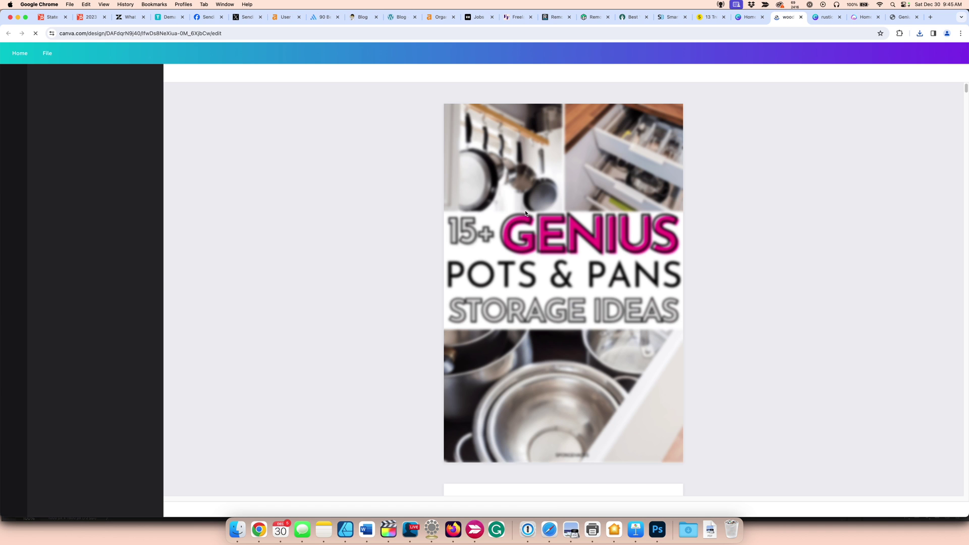
scroll(397, 241, down, 20)
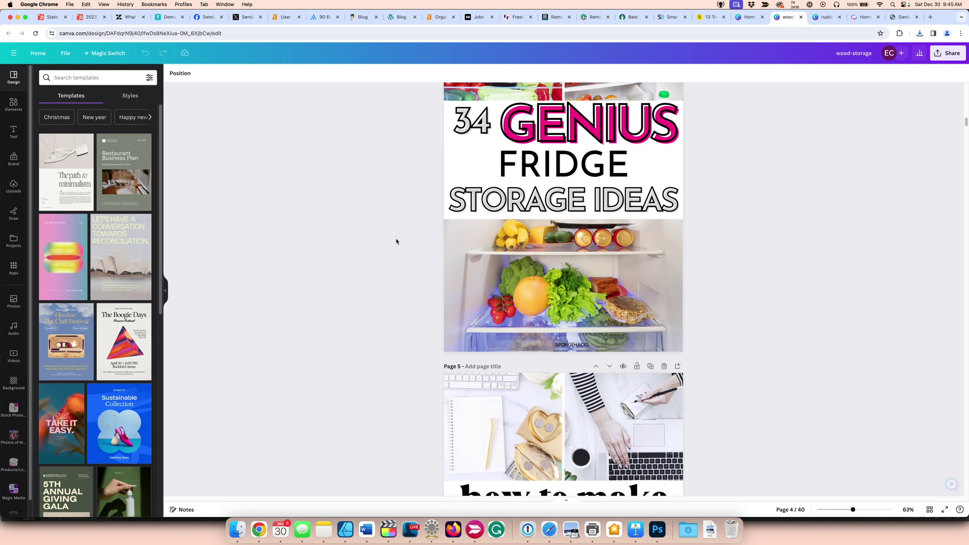
scroll(738, 173, up, 2)
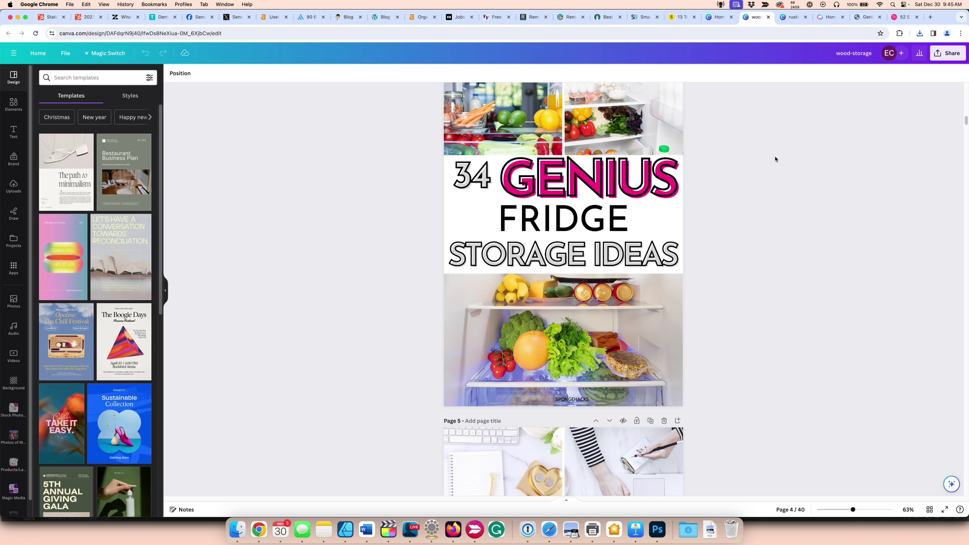
click(903, 17)
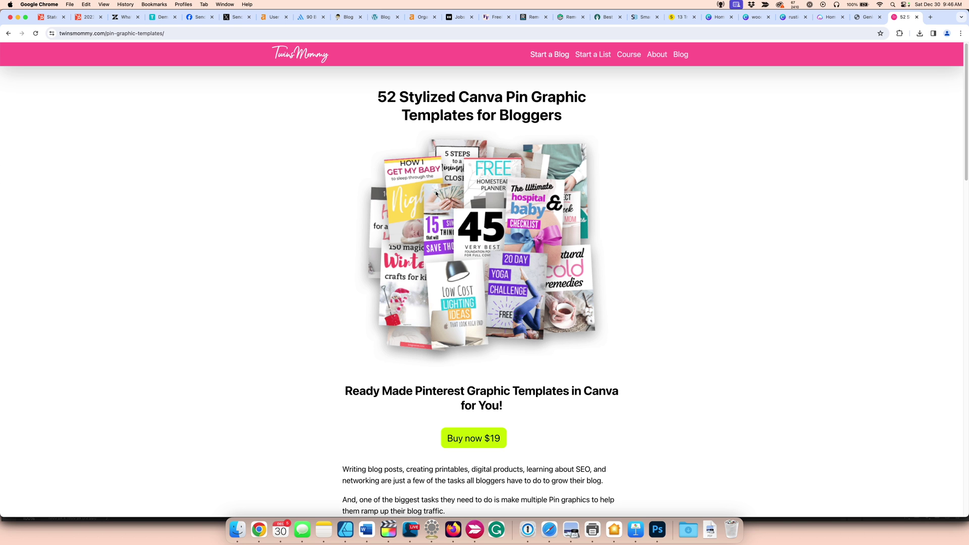
key(ctrl+shift+Tab)
key(ctrl+shift+Tab)
key(ctrl+shift+Tab)
key(ctrl+shift+Tab)
Step: Duplicate page 25 as page 26 and delete its bathroom photo
scroll(345, 223, down, 10)
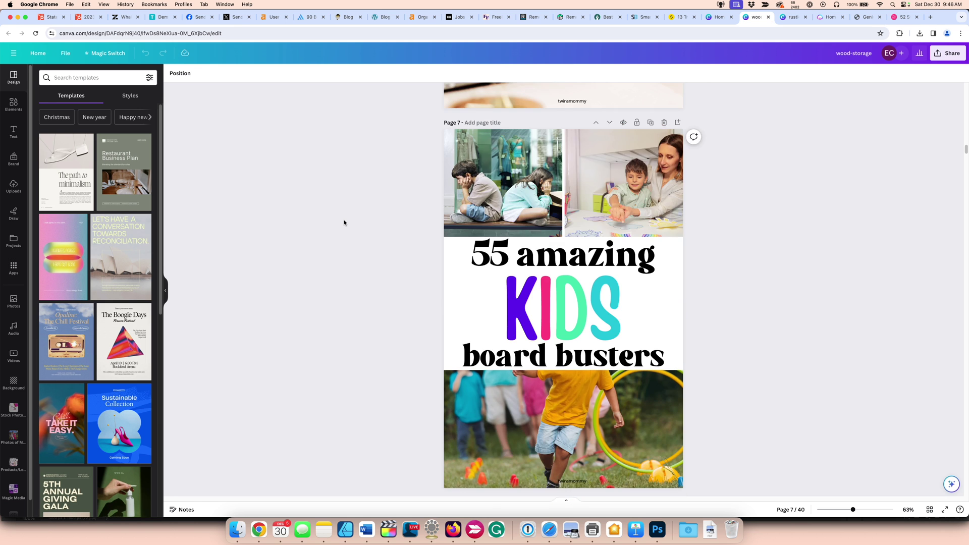
scroll(344, 223, down, 20)
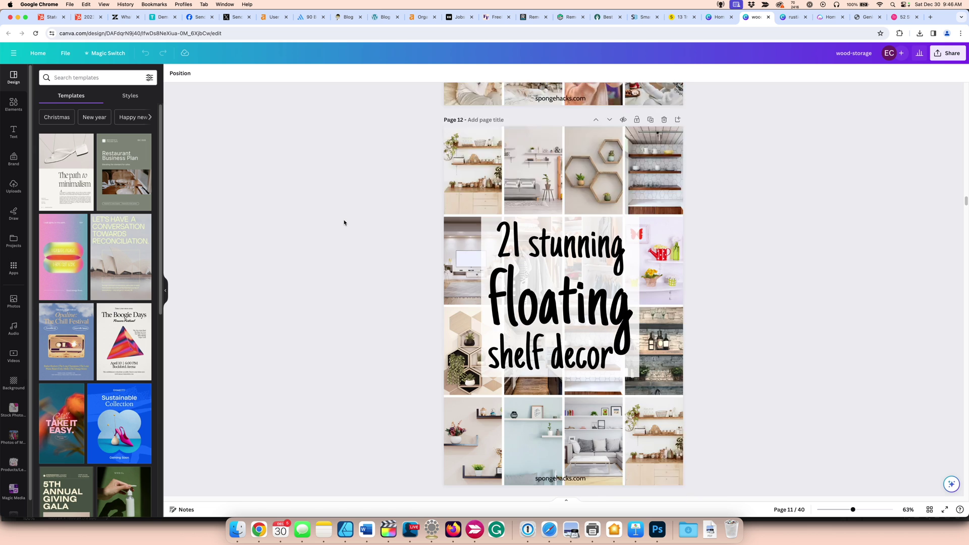
scroll(344, 223, down, 20)
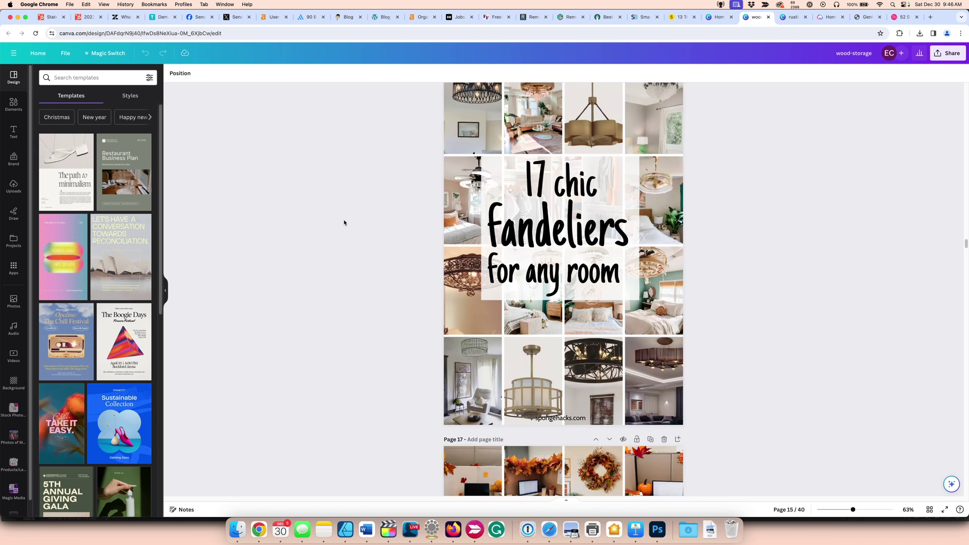
click(651, 167)
click(531, 234)
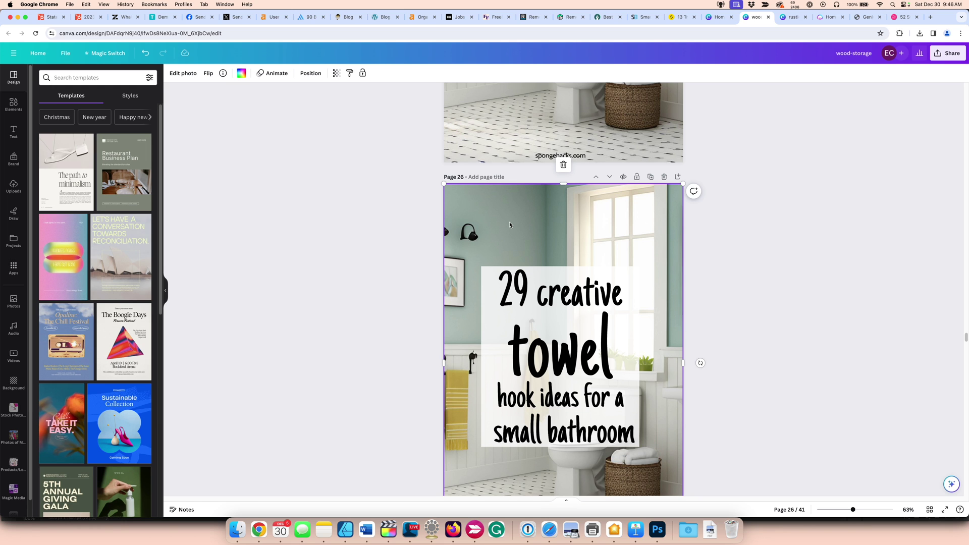
key(Delete)
Step: Make the uploaded rustic living-room photo page 26's background
click(16, 188)
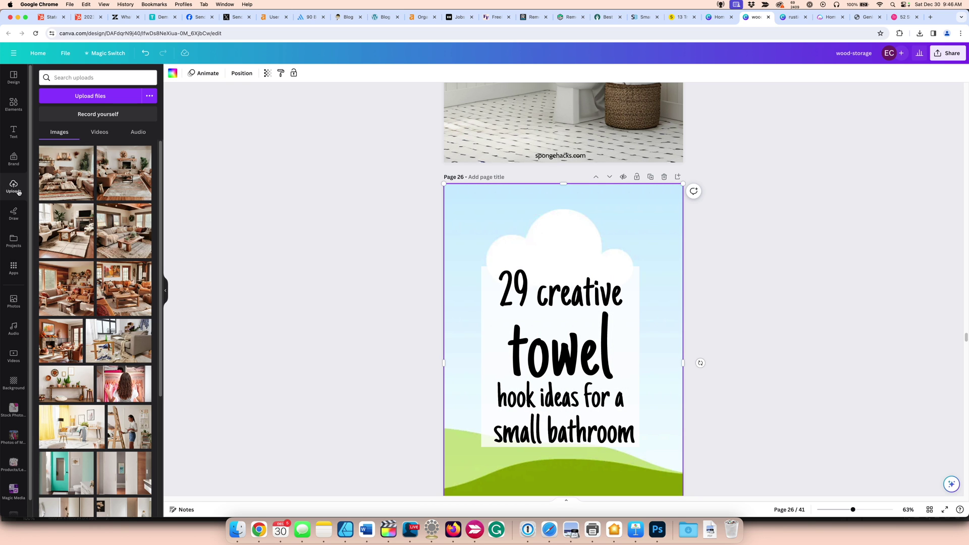
drag(60, 232, 453, 226)
scroll(253, 224, down, 2)
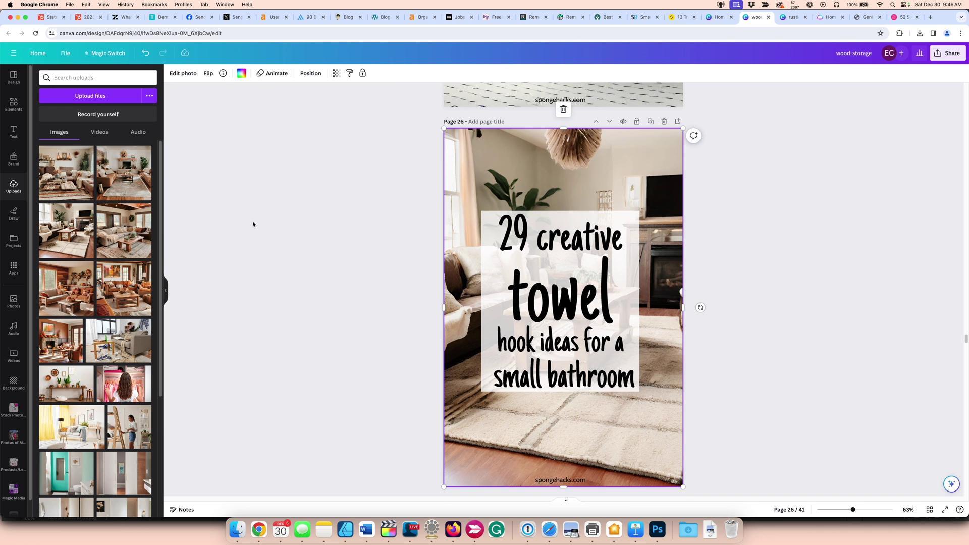
double_click(523, 225)
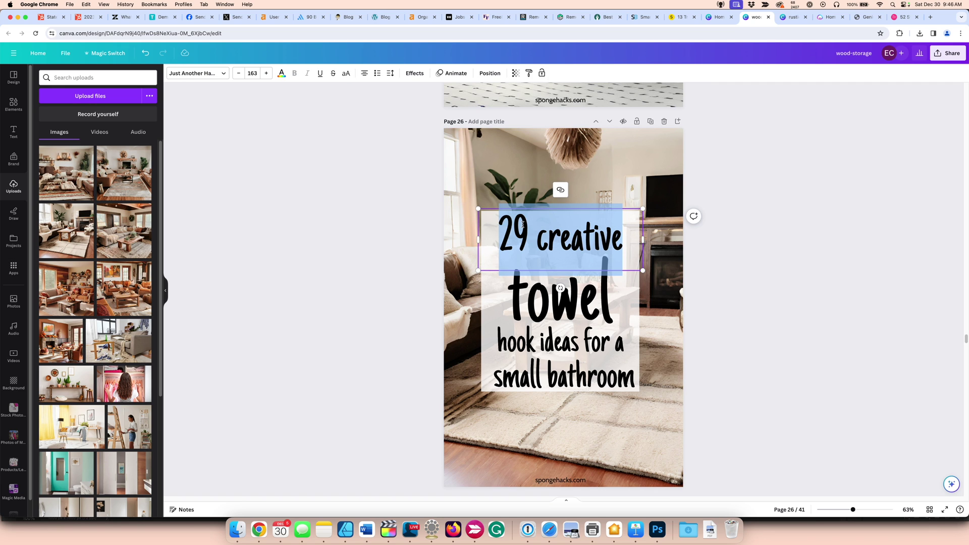
Step: Rewrite the headline as '18 rustic living room ideas', centre it, and rename the design 'rustic-living-room-ideas'
text(18 rustic)
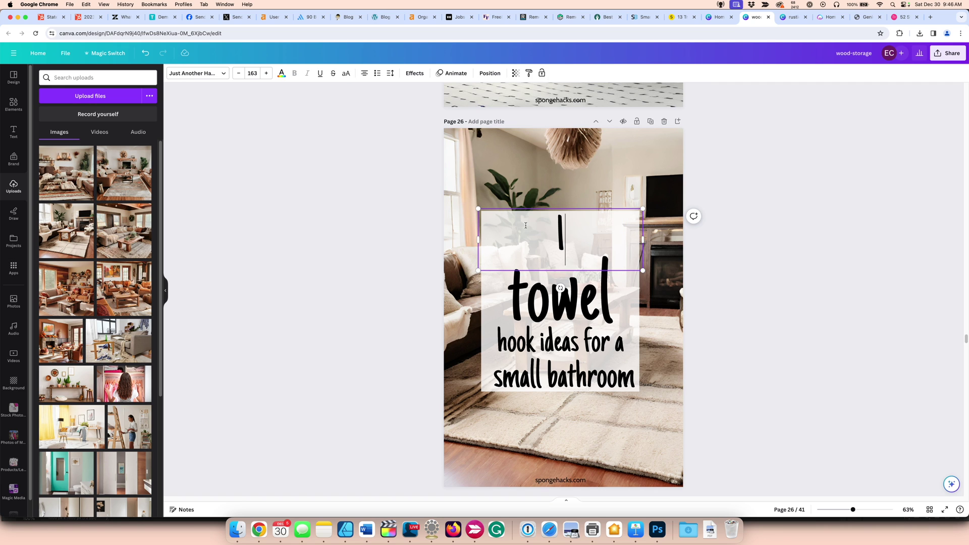
double_click(545, 298)
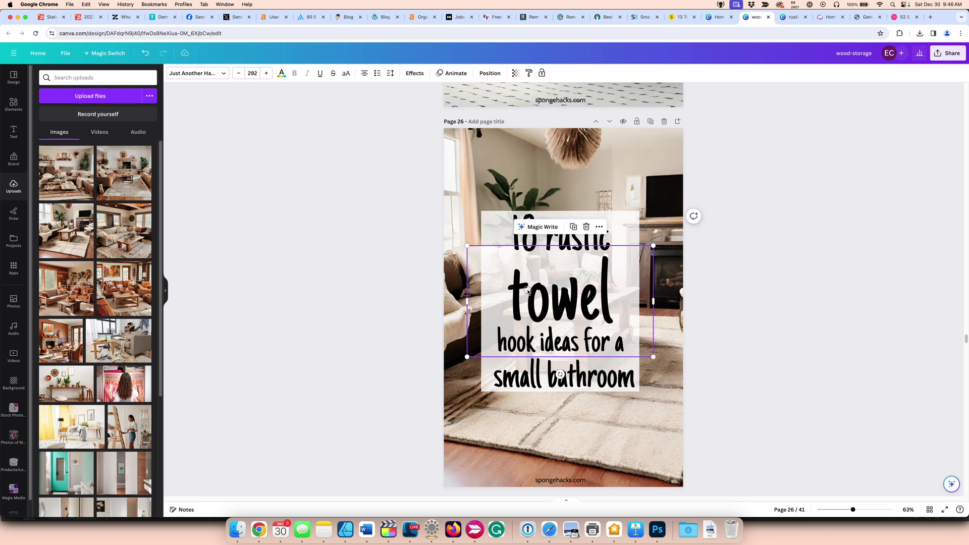
text(living room)
triple_click(523, 343)
text(ideas)
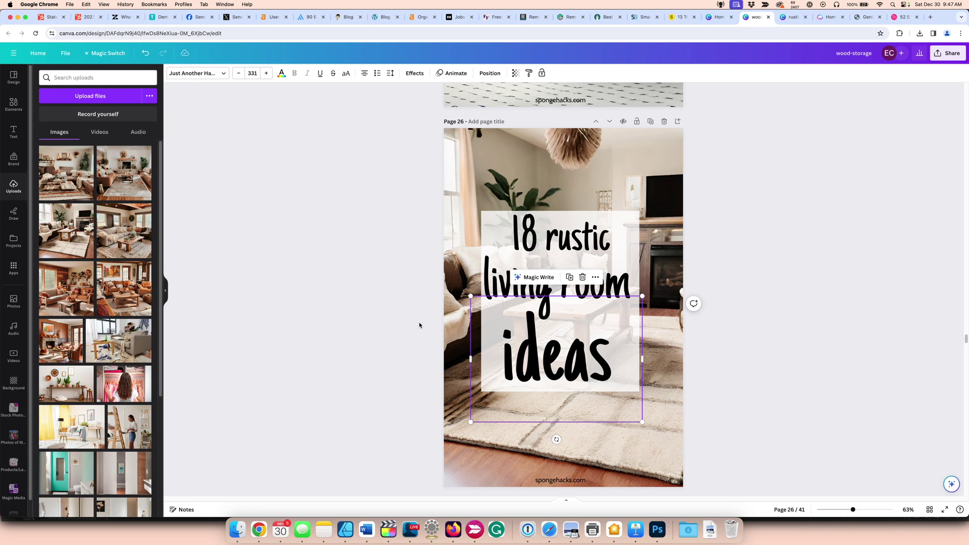
click(364, 302)
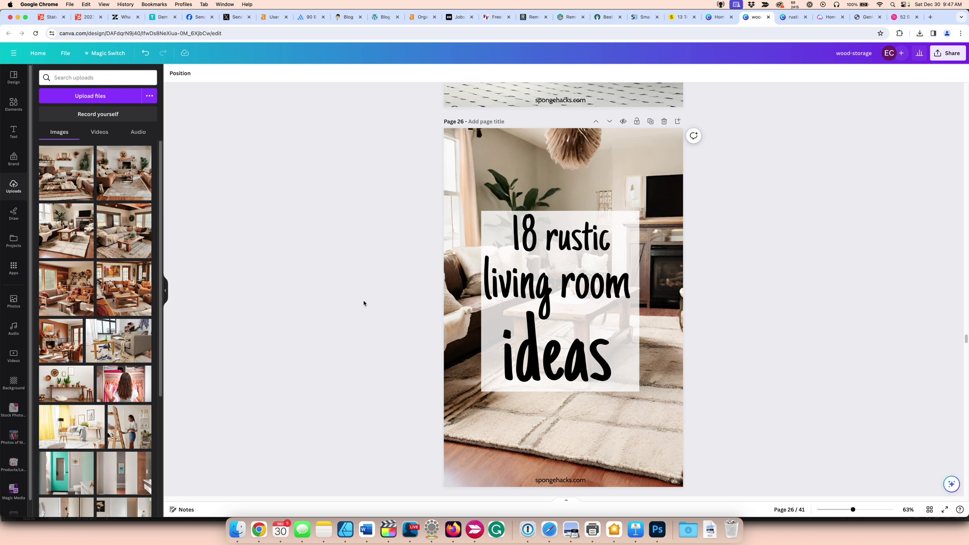
drag(563, 287, 569, 285)
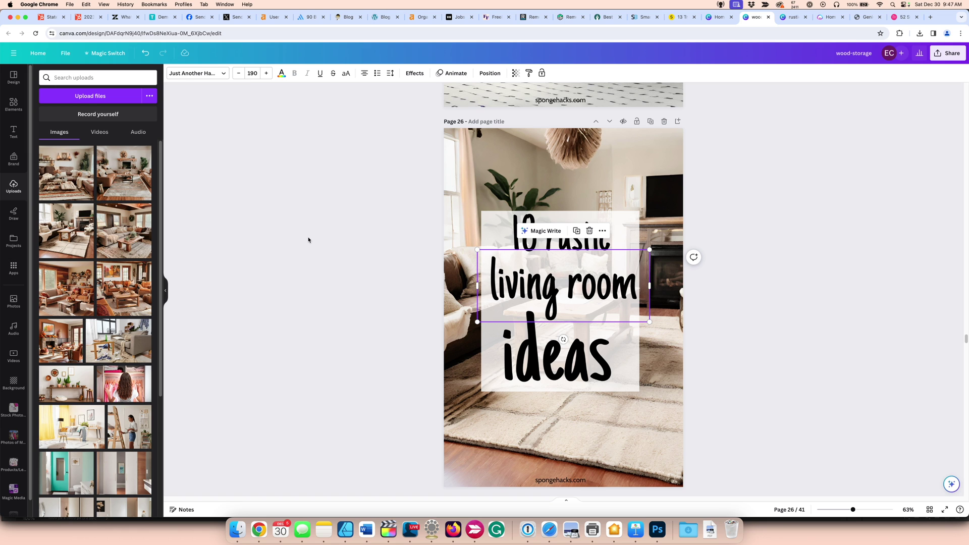
click(379, 226)
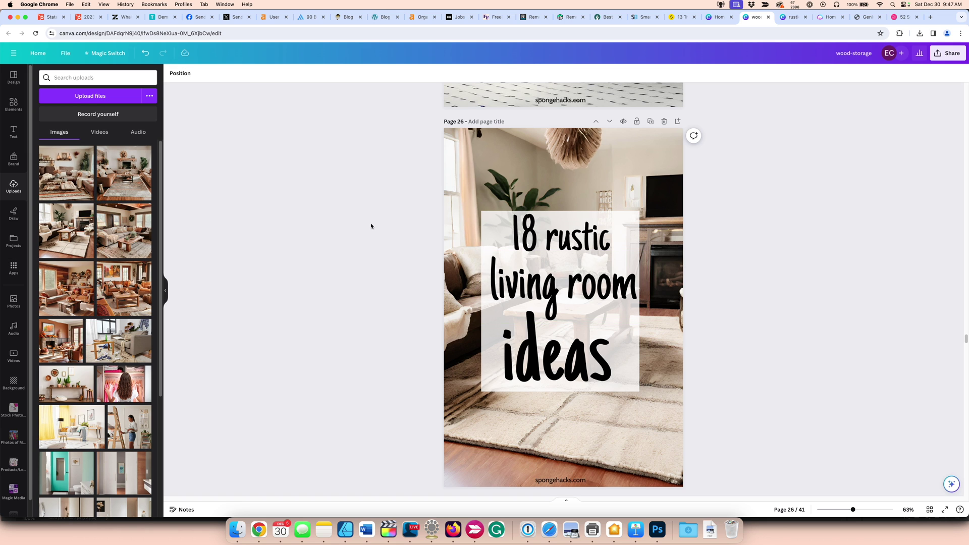
click(859, 56)
text(rustic-living-room-ideas)
Step: Download page 26 as a JPG, rustic-living-room-ideas (1).jpg
click(947, 54)
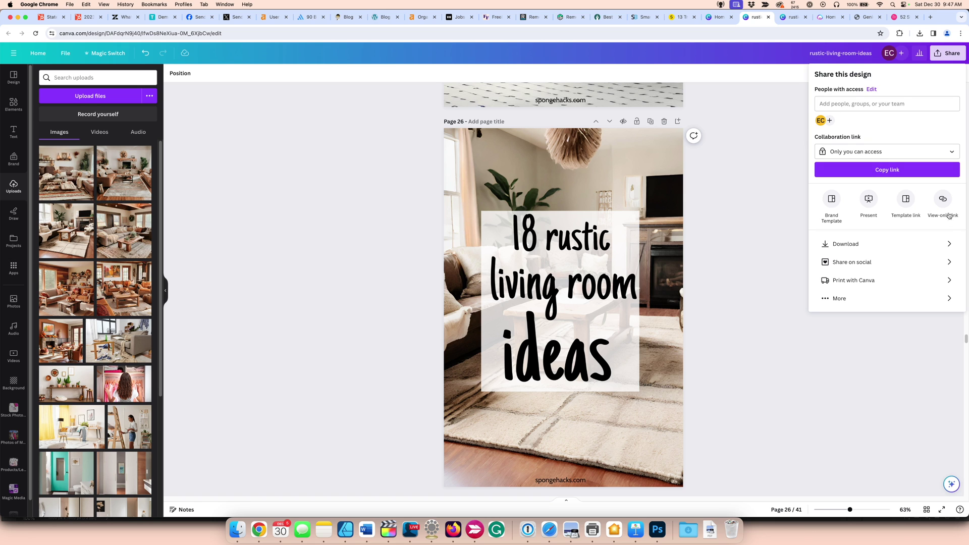
click(948, 242)
click(918, 106)
click(920, 128)
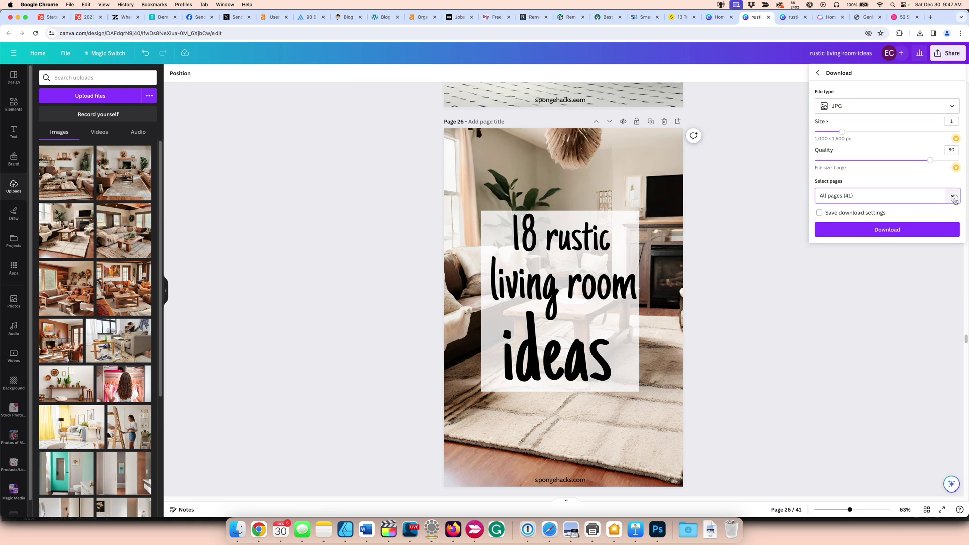
click(887, 195)
click(885, 313)
click(887, 225)
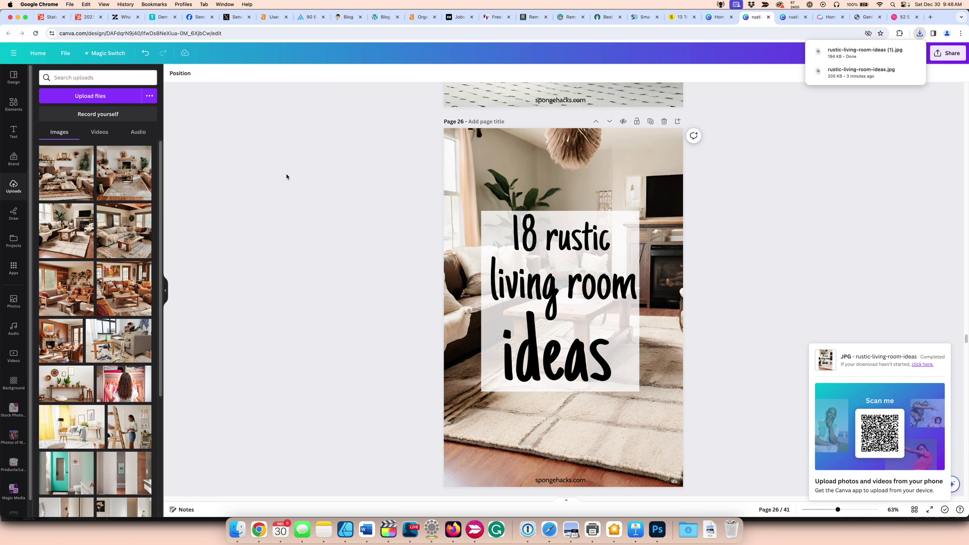
Step: Dismiss the download notices and bring the Pinterest window to the front
click(275, 192)
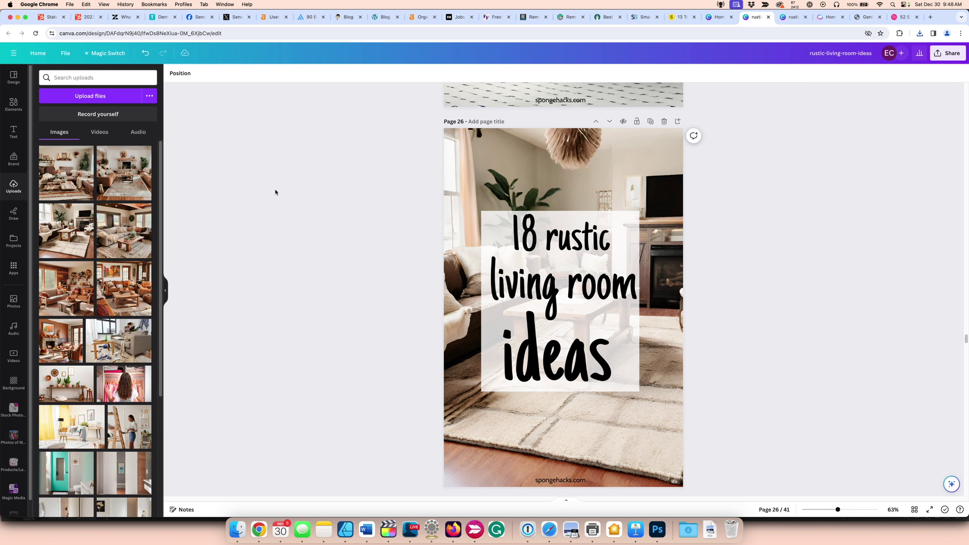
key(super+grave)
click(85, 60)
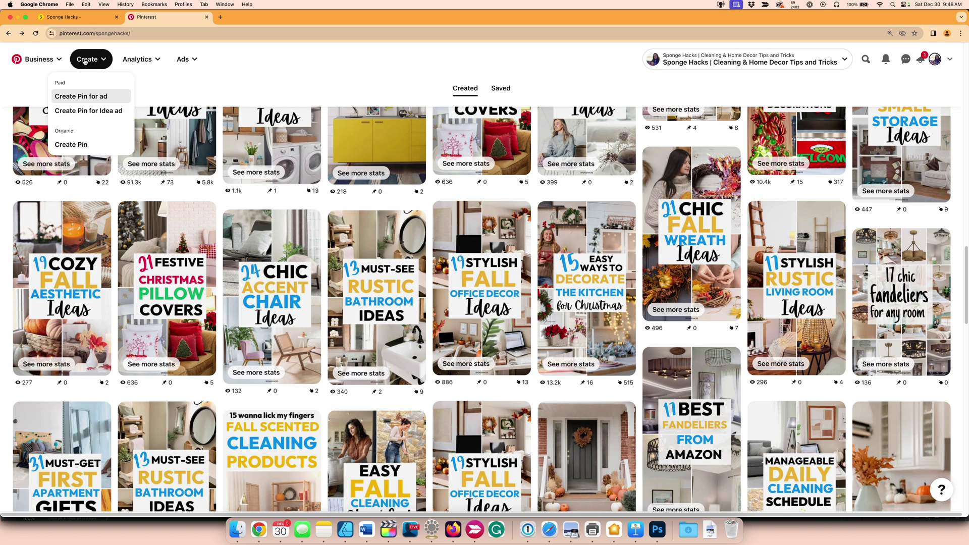
Step: Start a new Pinterest pin and upload the downloaded '18 rustic living room ideas' JPG into it
click(71, 144)
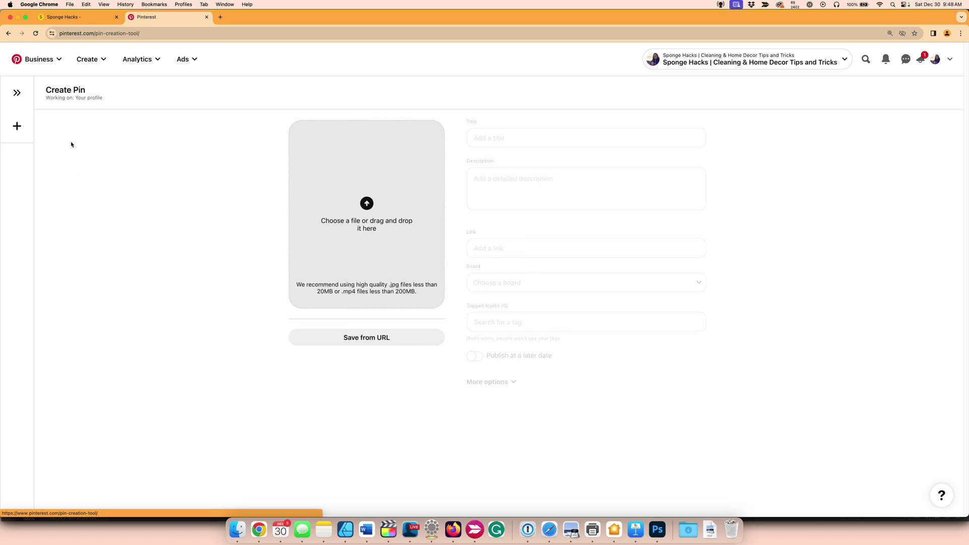
click(691, 536)
drag(688, 501, 423, 203)
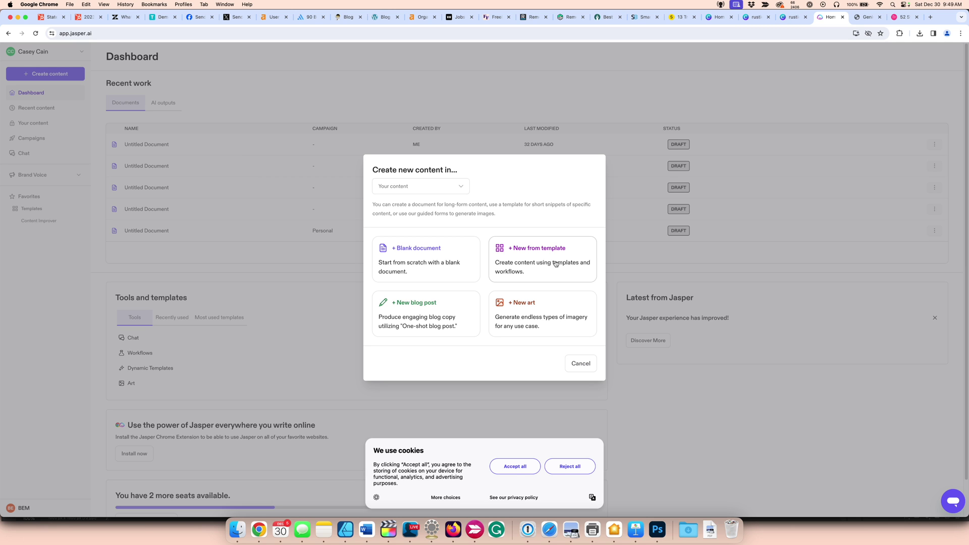
Step: Open Jasper's Pinterest Pin Title & Description template from the Social Media templates, accepting cookies
click(537, 254)
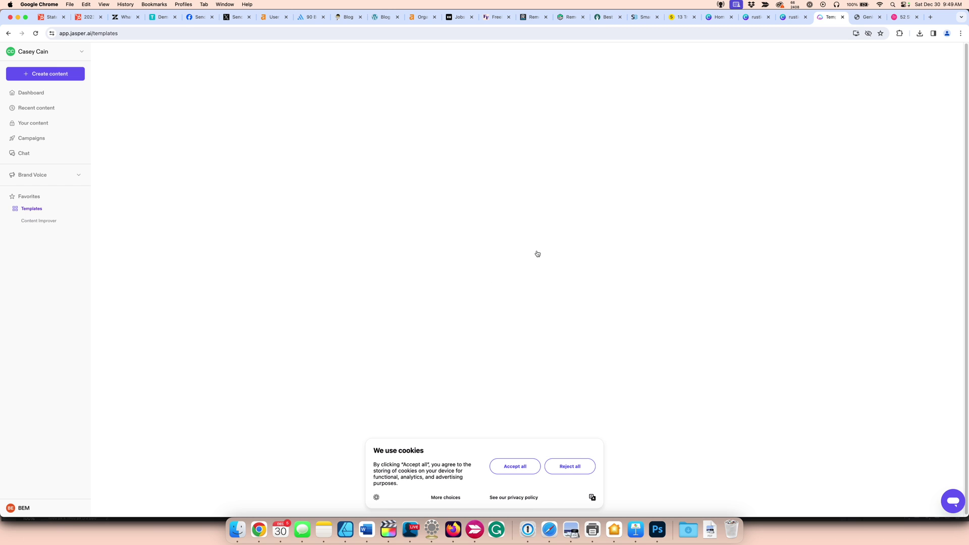
click(562, 80)
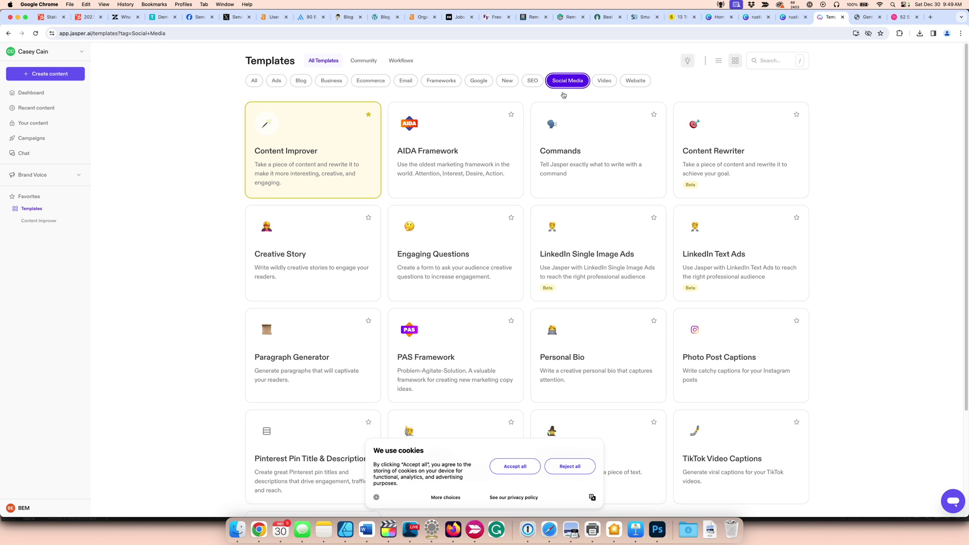
click(516, 468)
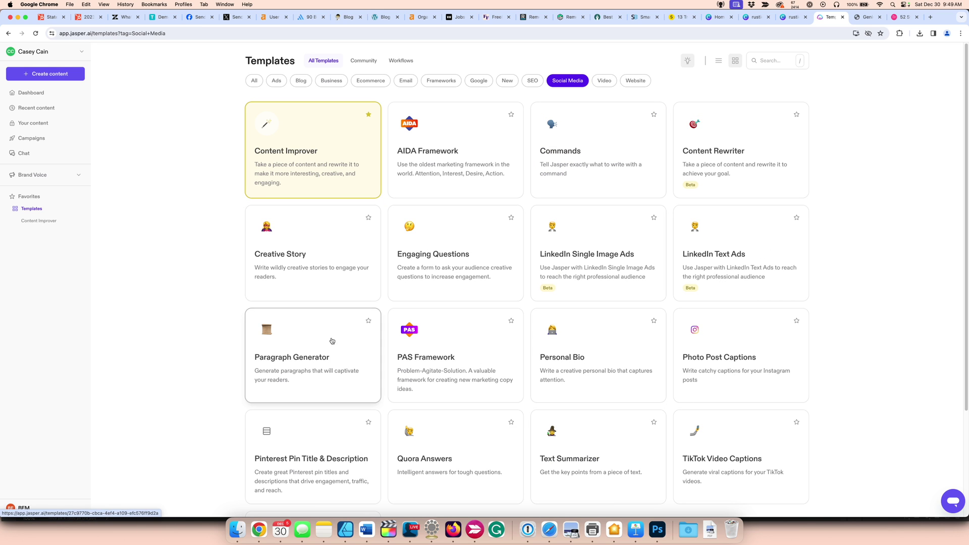
click(320, 439)
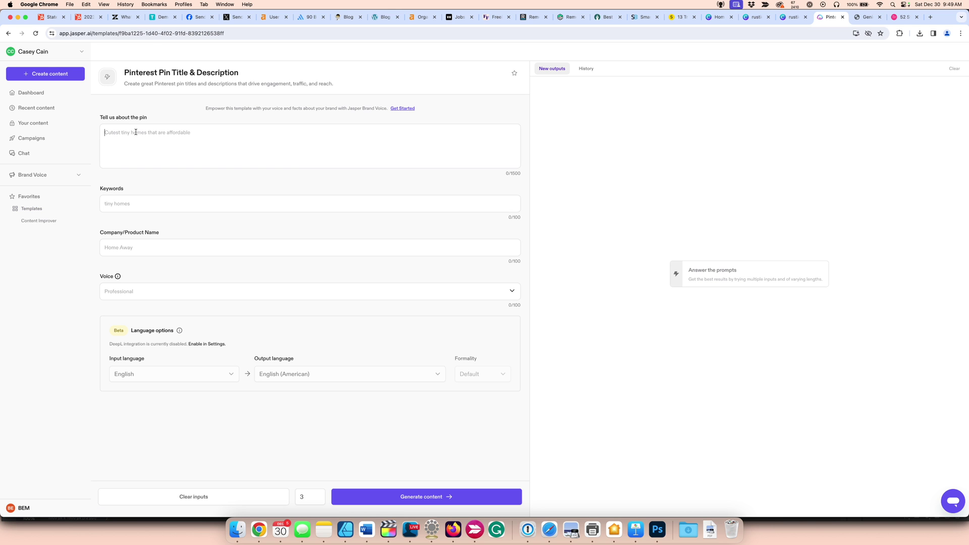
Step: Describe the pin as rustic living room ideas for small homes, with keyword 'rustic living room ideas' and the Spongehacks voice
text(My pin is about rustic living rom)
text(m ideas that you can use in)
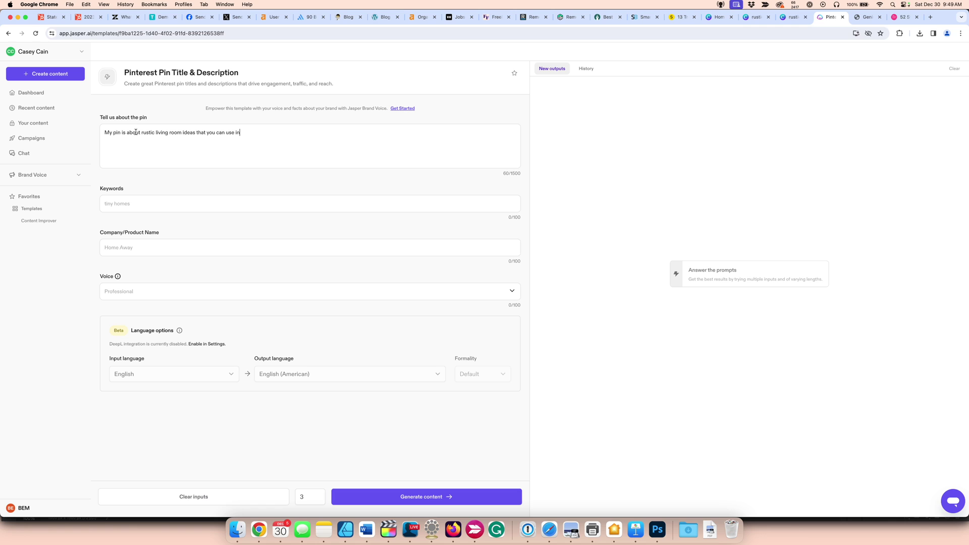
text( a small home o)
text(r apartment.)
text(rustic)
text( living room ideas)
click(130, 243)
click(511, 294)
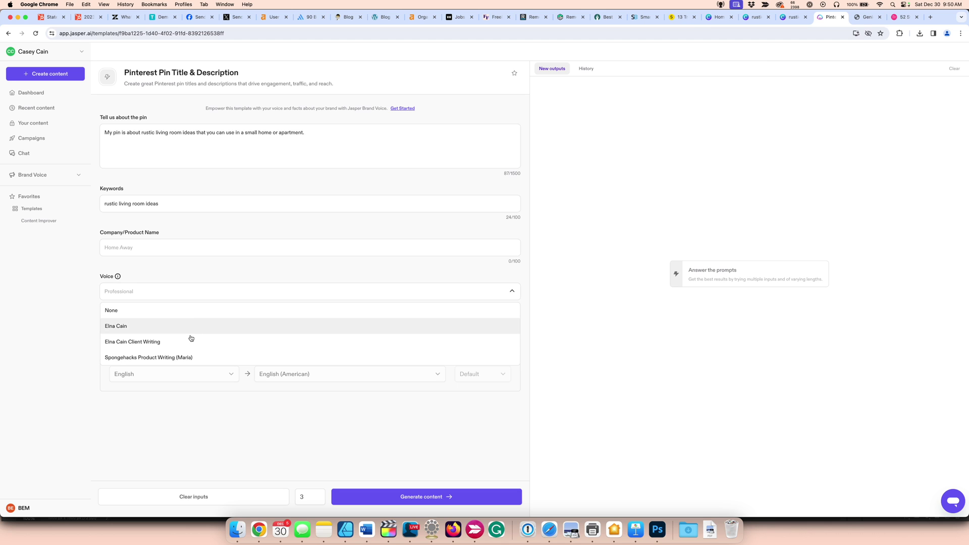
click(197, 357)
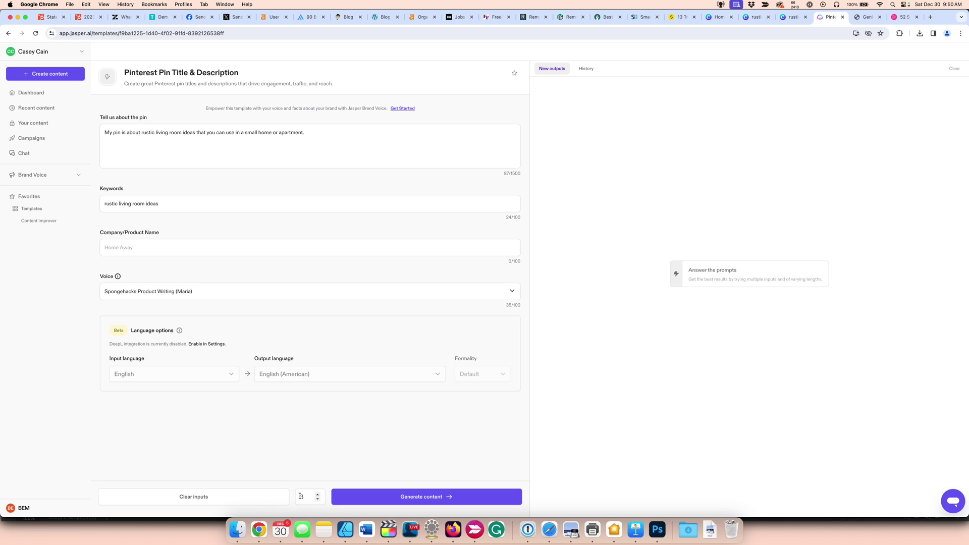
Step: Generate pin options in Jasper and select the first title, 'Cozy Rustic Living Room Ideas for Small Spaces'
click(422, 498)
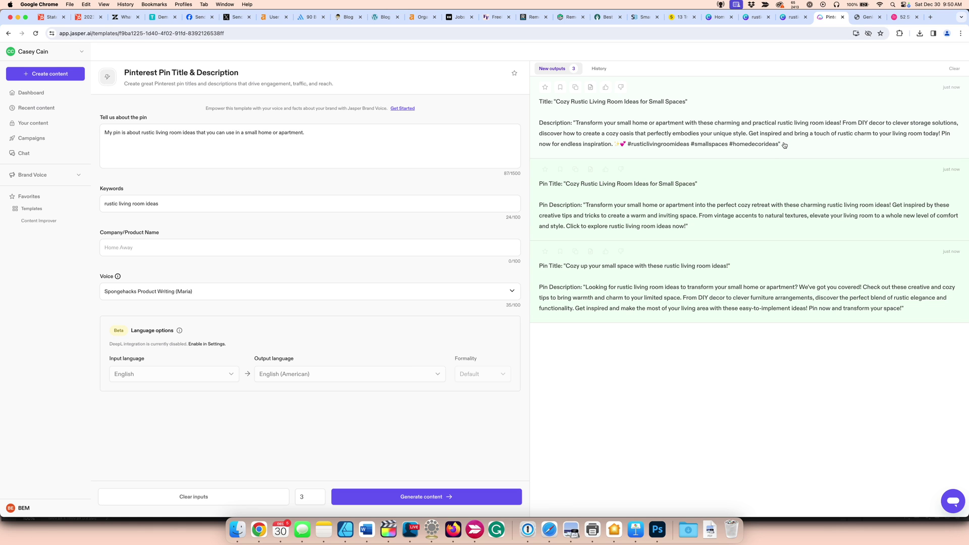
click(646, 137)
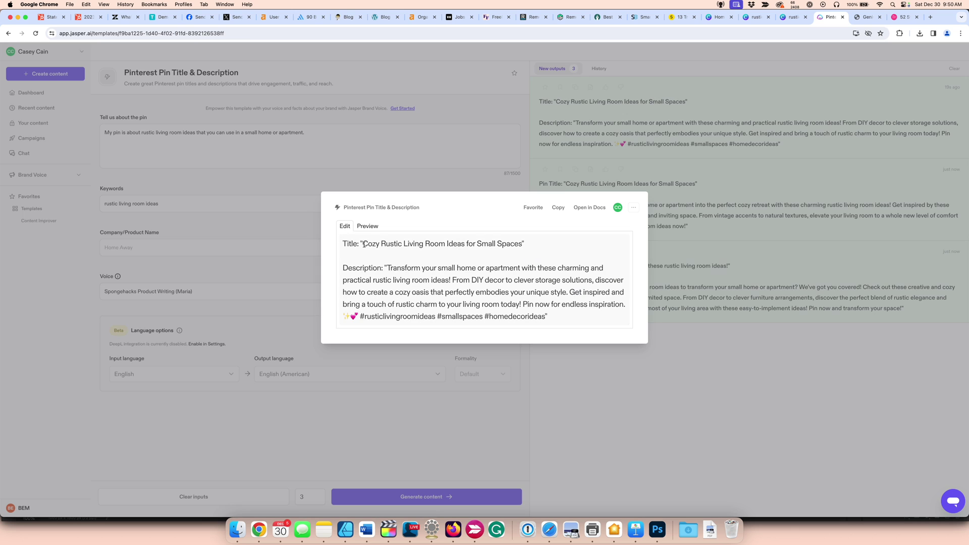
drag(364, 244, 523, 244)
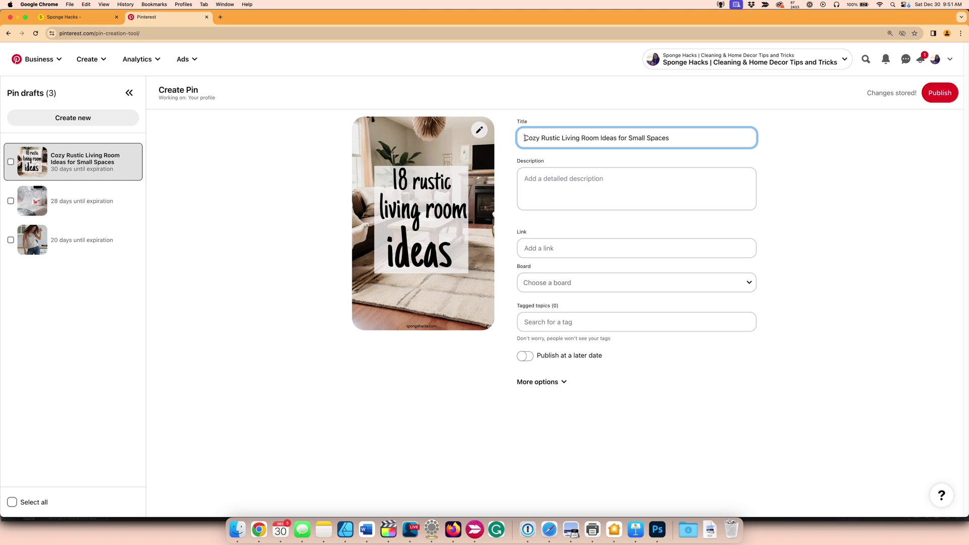
Step: Prefix the pin title with '18' and copy the description from Jasper's second output
text(18)
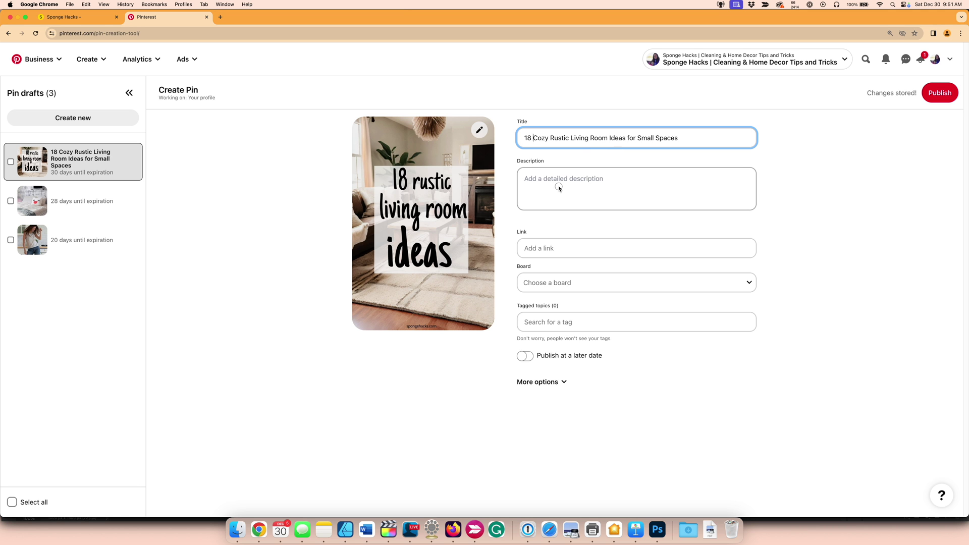
click(558, 188)
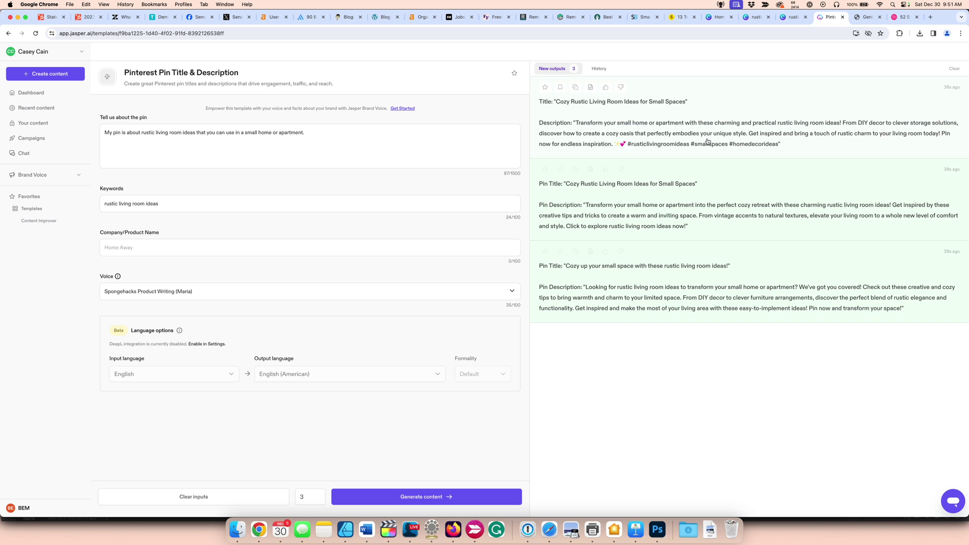
click(676, 212)
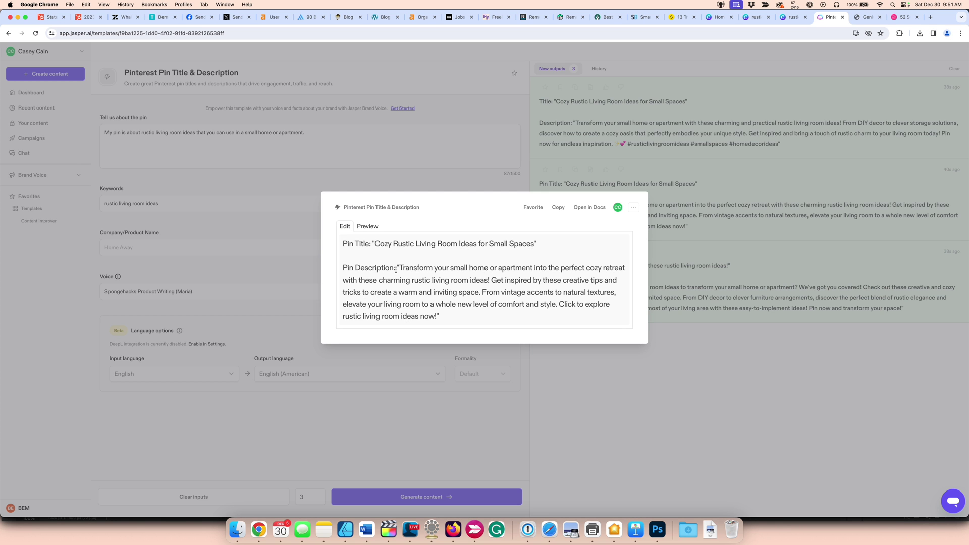
drag(396, 268, 436, 315)
key(super+c)
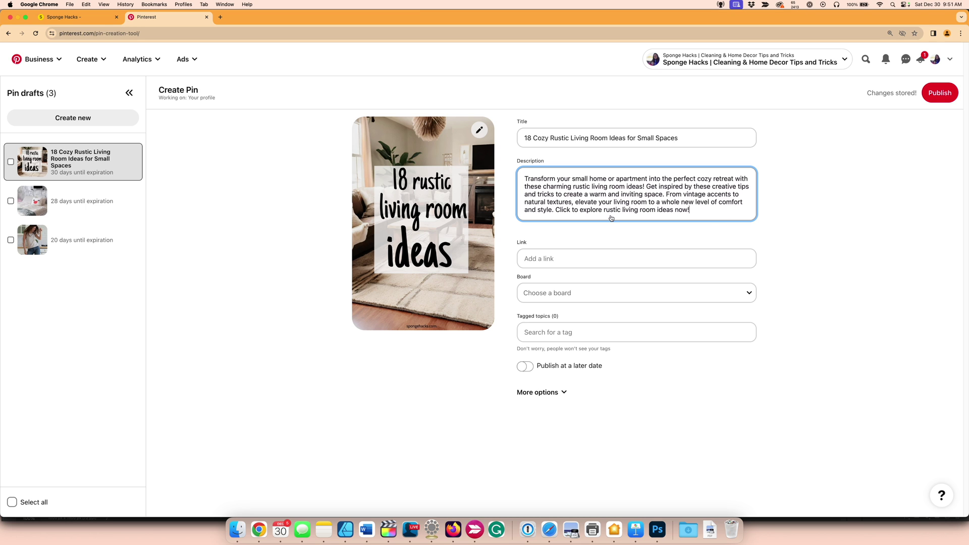
Step: Fill the pin's link with a suggested spongehacks.com URL, removing a stray letter
click(536, 258)
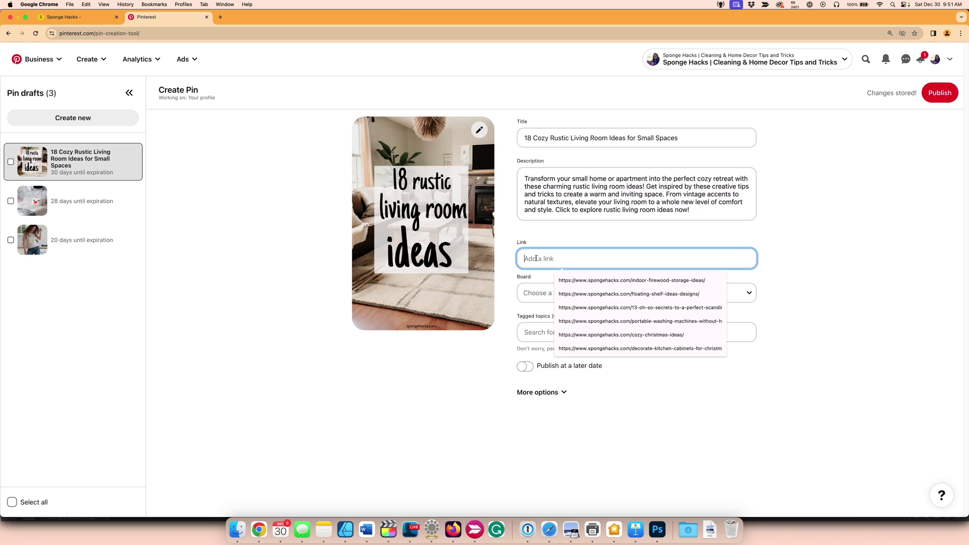
click(589, 280)
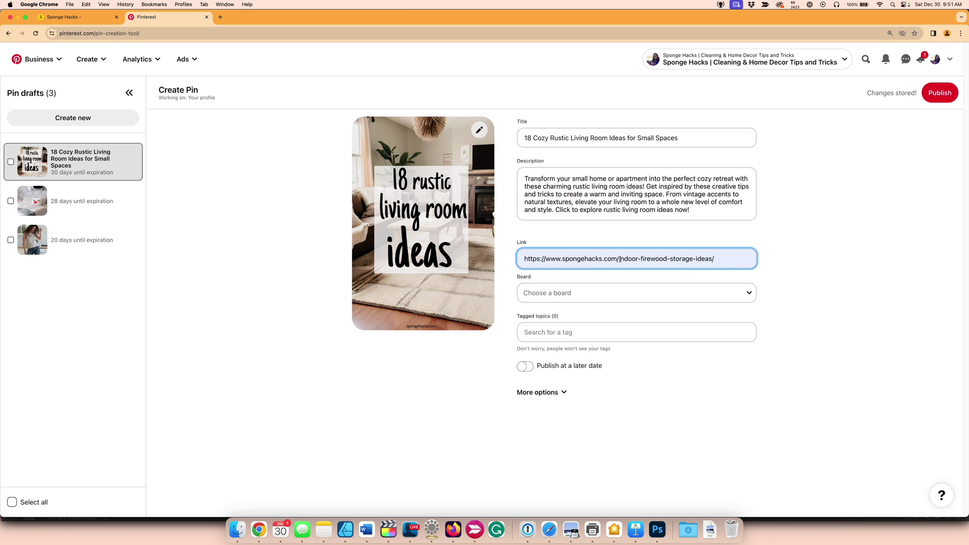
key(BackSpace)
click(648, 248)
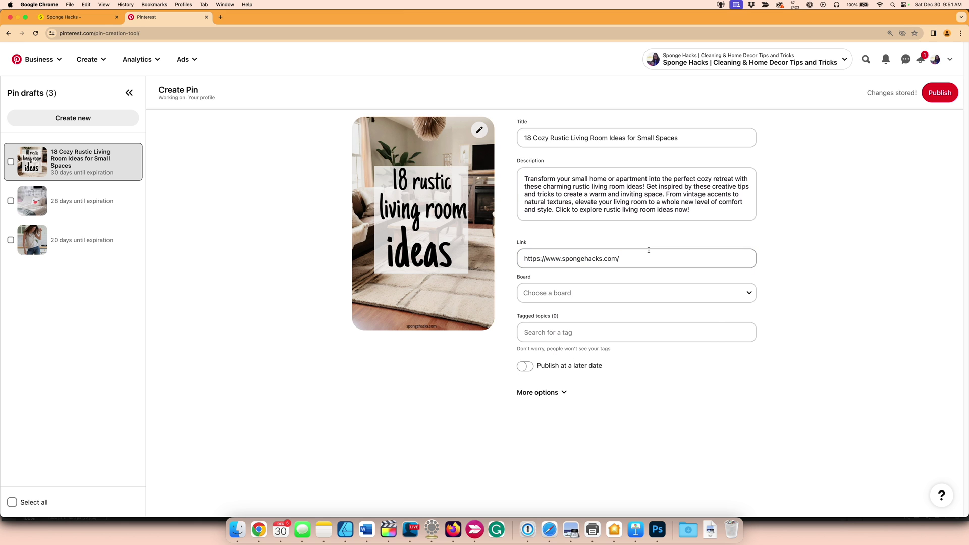
Step: Search Sponge Hacks for 'rustic', open '56 Stylish Rustic Decor Ideas You'll Absolutely Love', and return to the pin
click(71, 17)
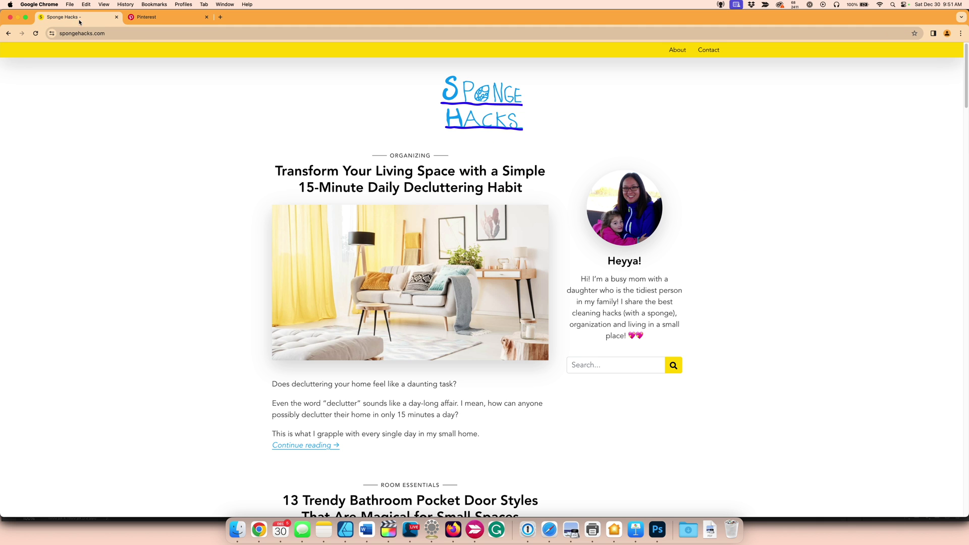
click(128, 34)
text(rustic)
key(Return)
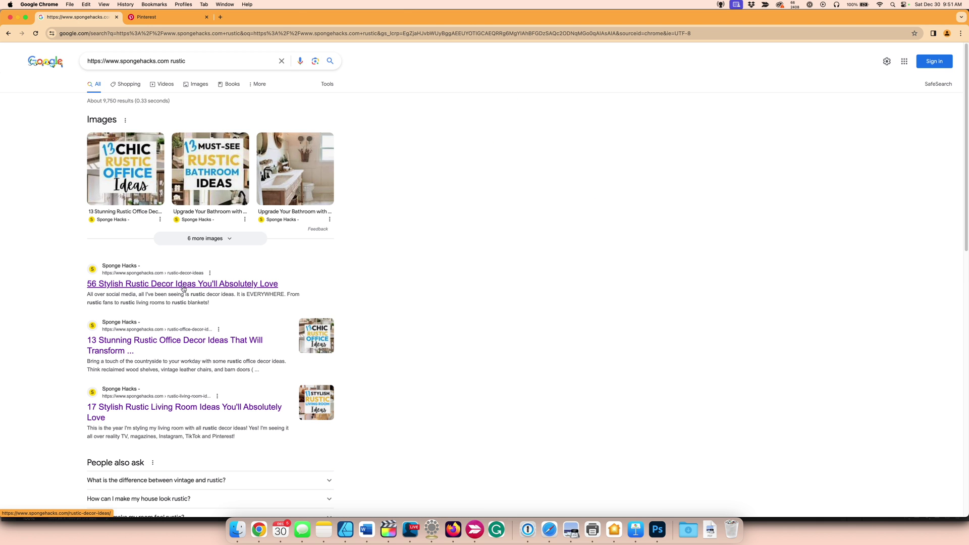
click(201, 284)
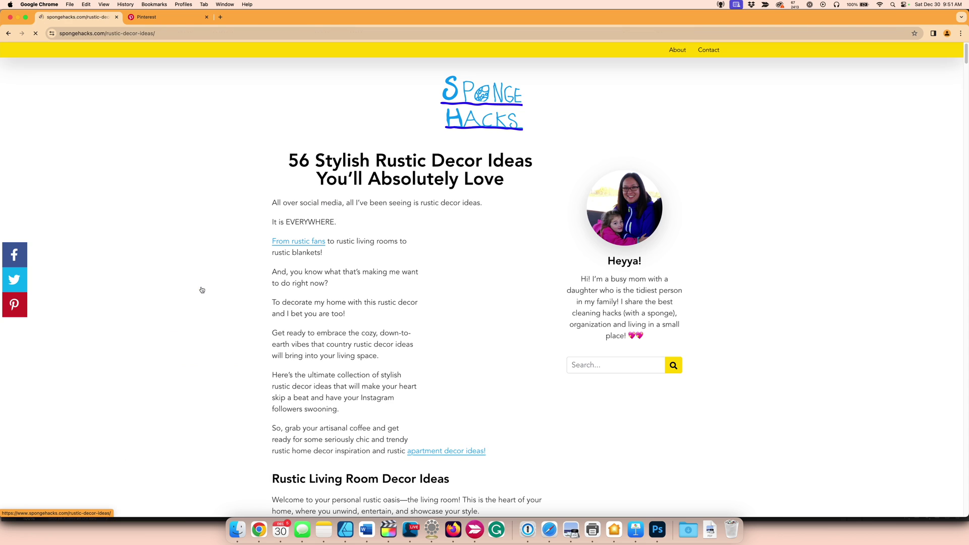
click(152, 18)
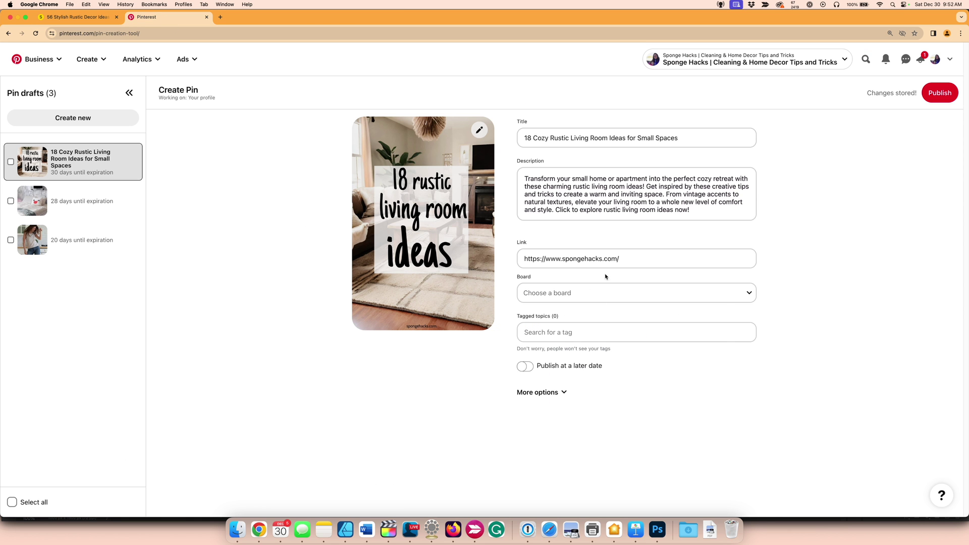
double_click(564, 258)
Step: Replace the link with the rustic-decor-ideas article URL and save the pin to Small Apartment Living
key(super+a)
key(super+v)
click(593, 293)
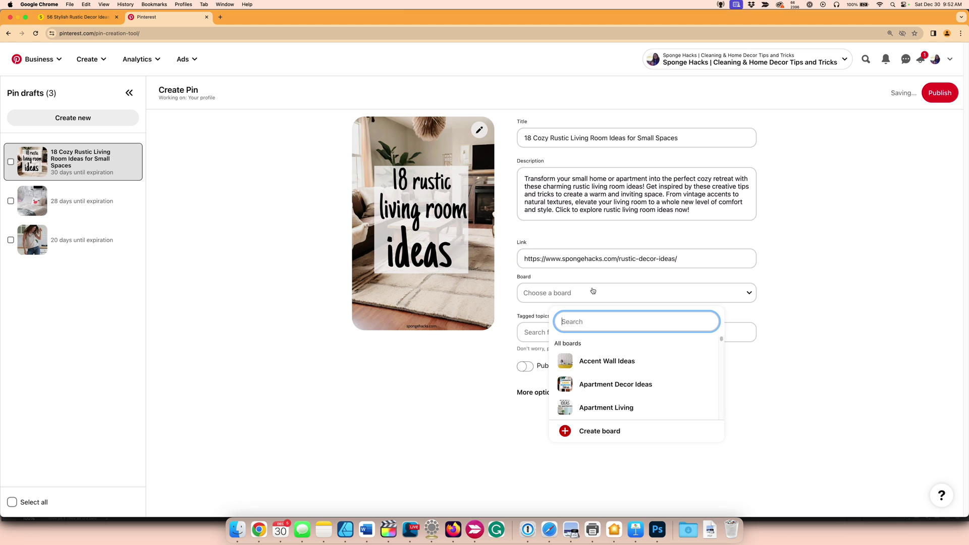
text(small)
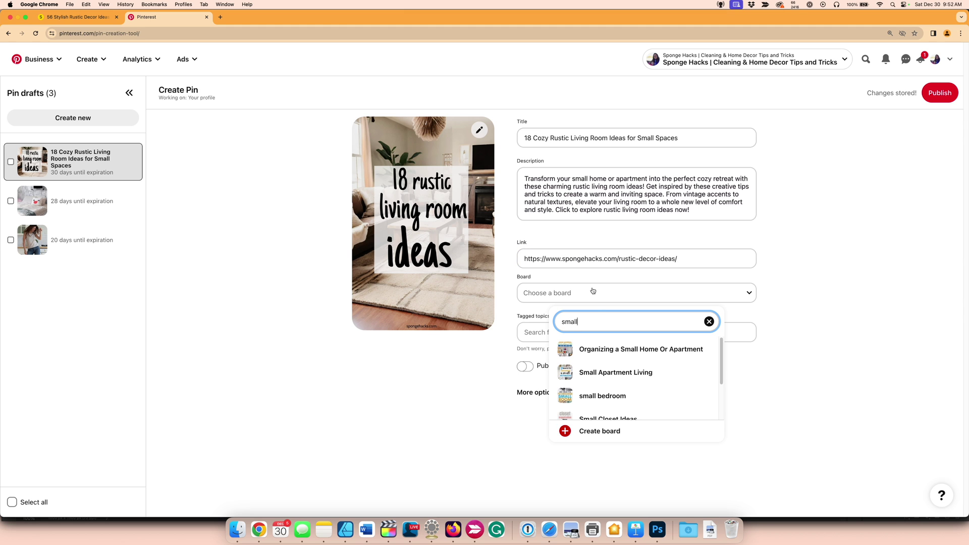
click(616, 372)
click(579, 337)
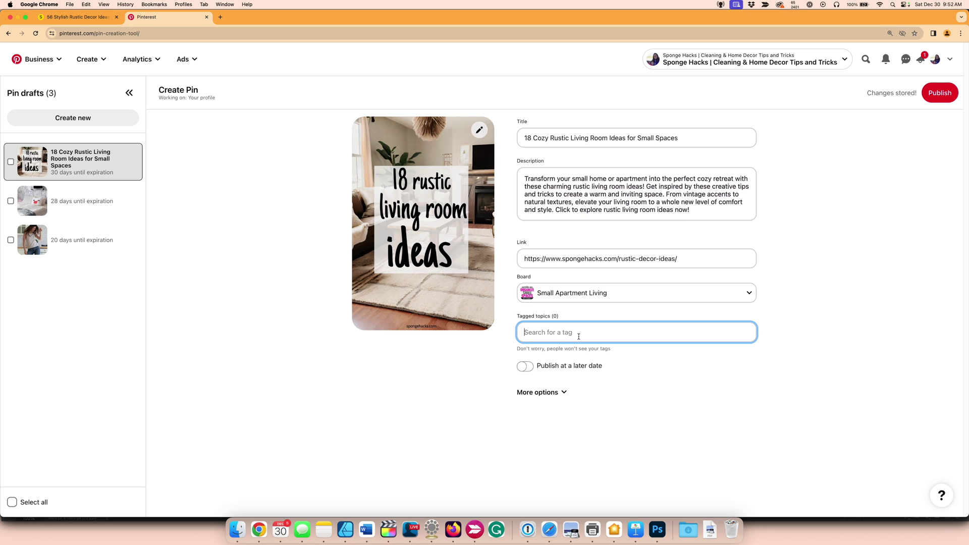
Step: Tag the pin with Rustic Home Decor and Rustic Modern via 'rus', then Small Living Room via 'liv'
text(rus)
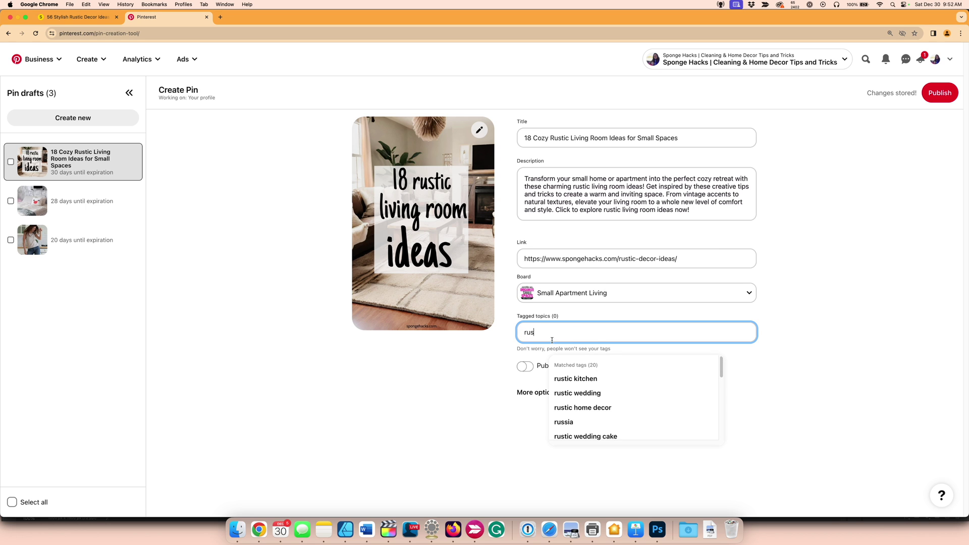
click(588, 410)
click(539, 334)
text(rus)
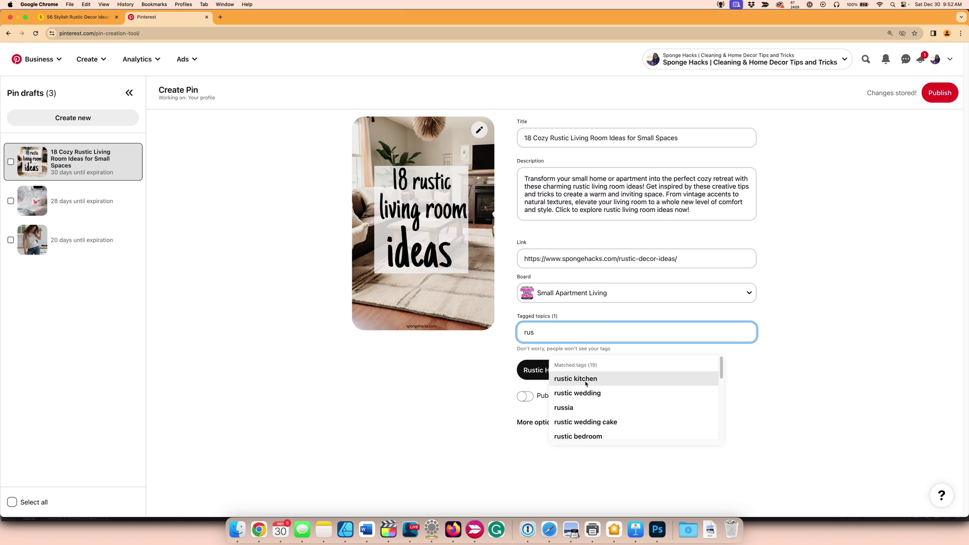
scroll(597, 390, down, 3)
scroll(597, 390, down, 5)
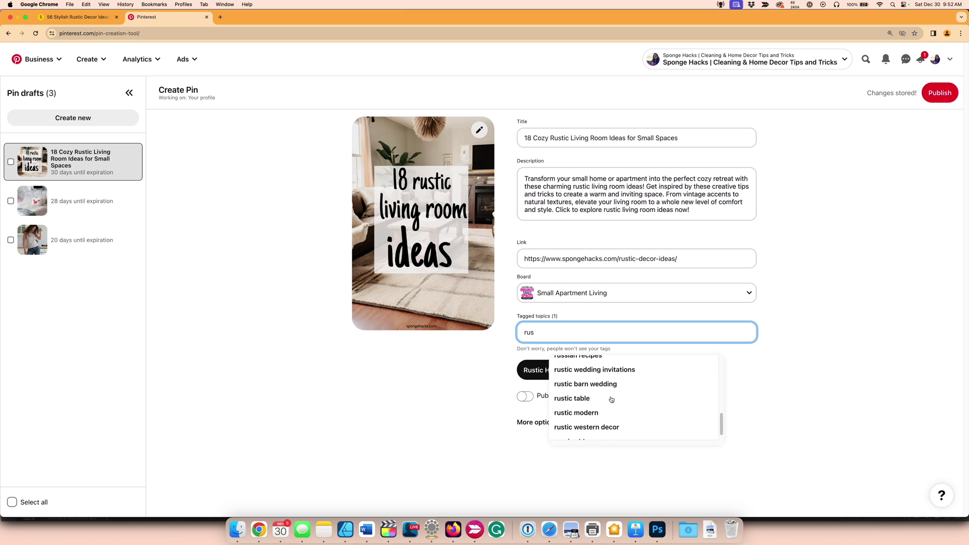
scroll(610, 401, down, 1)
click(586, 404)
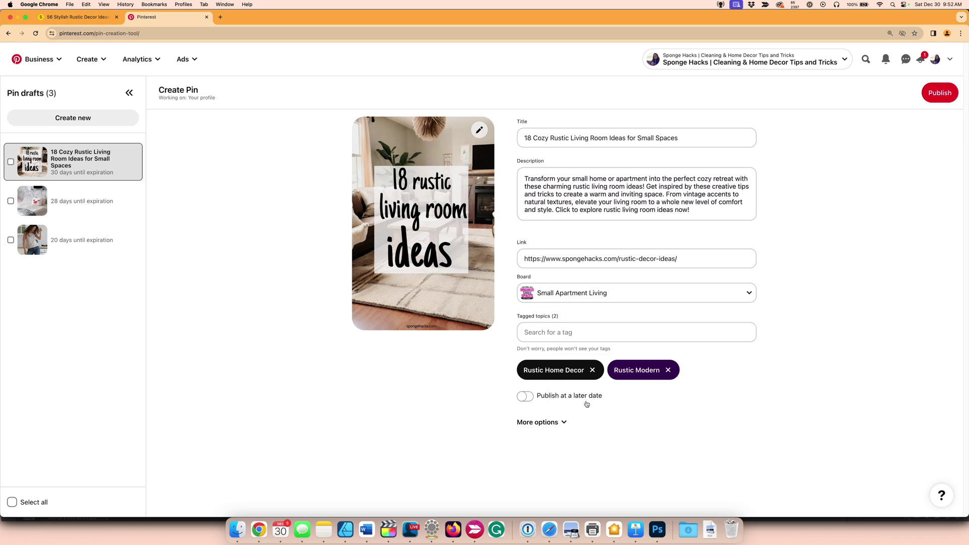
click(532, 333)
text(liv)
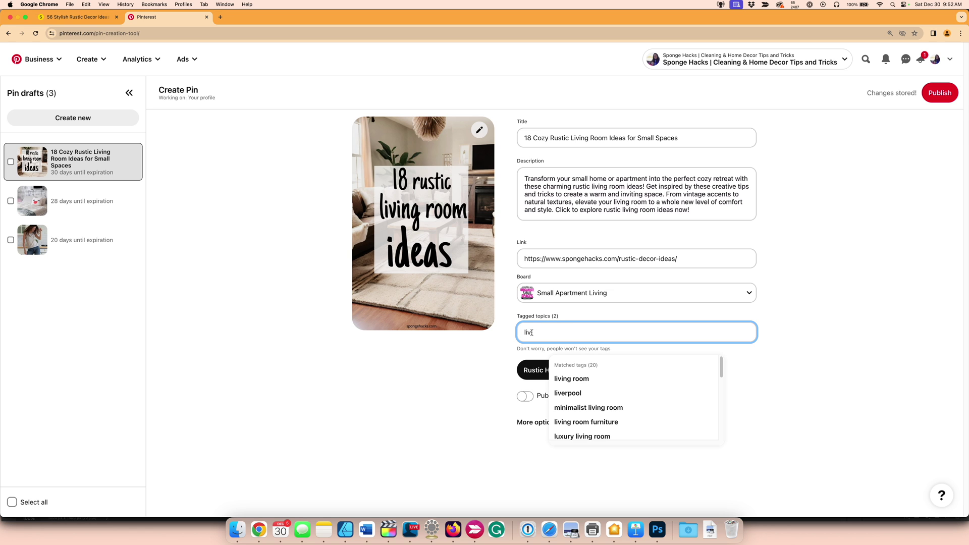
scroll(601, 413, down, 3)
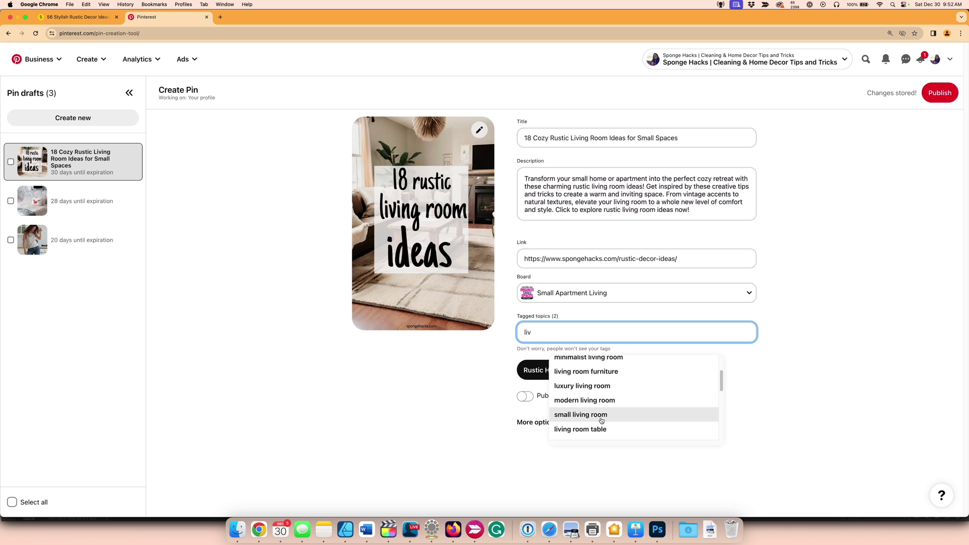
click(602, 420)
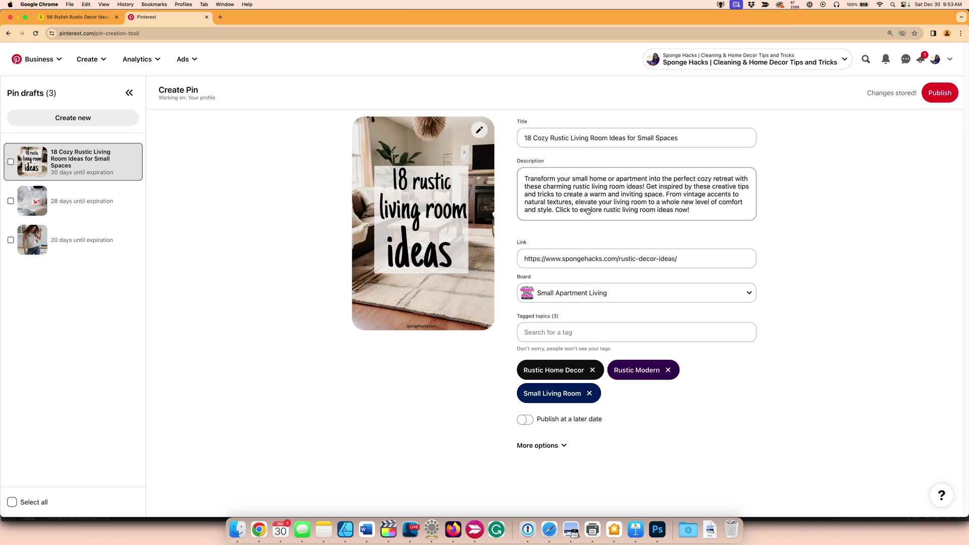
Step: Publish the pin, view it, and reload the Sponge Hacks profile to see it listed
click(942, 94)
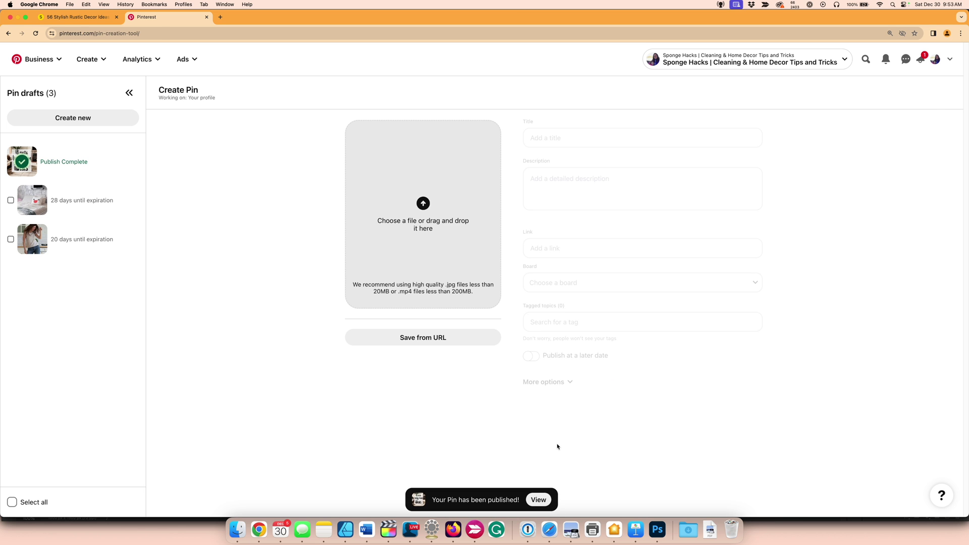
click(539, 501)
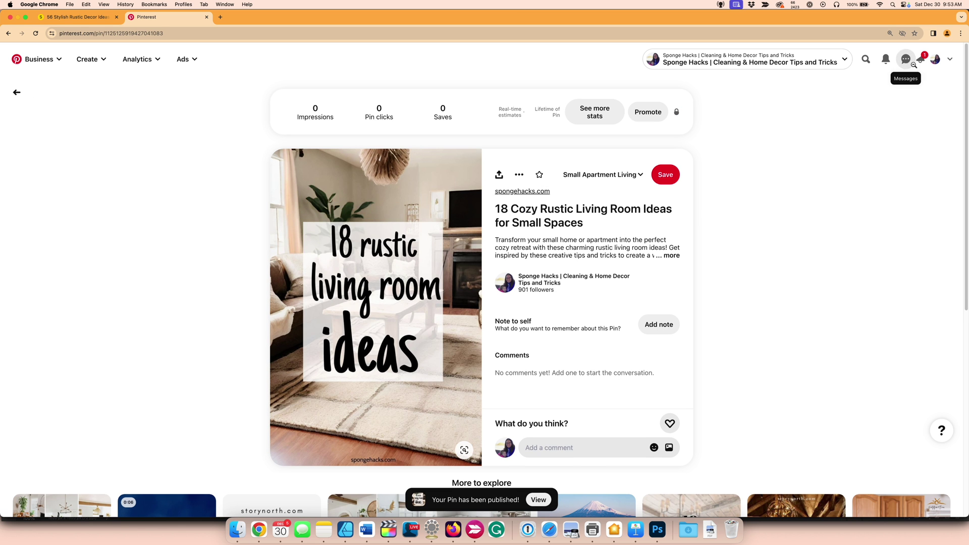
click(935, 59)
scroll(287, 283, down, 4)
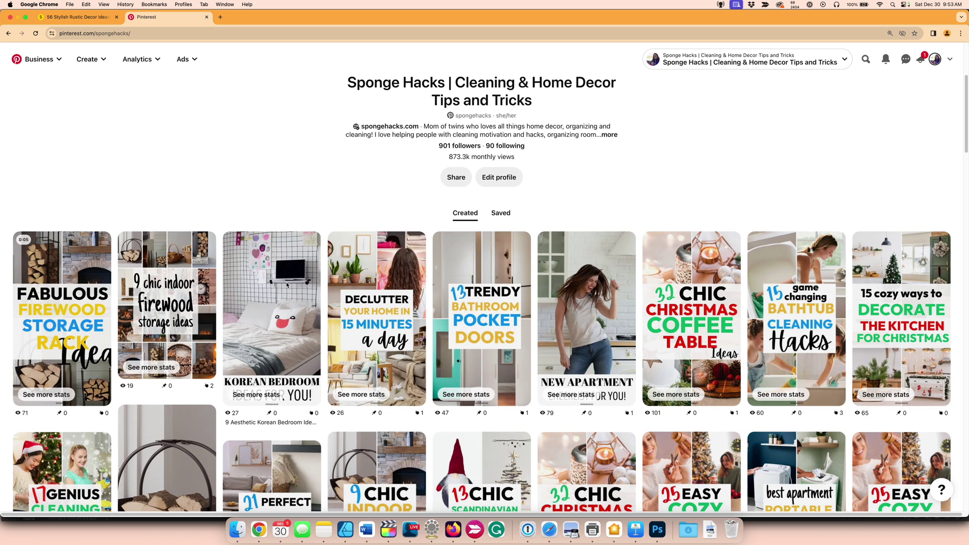
click(392, 33)
key(Return)
scroll(306, 271, down, 5)
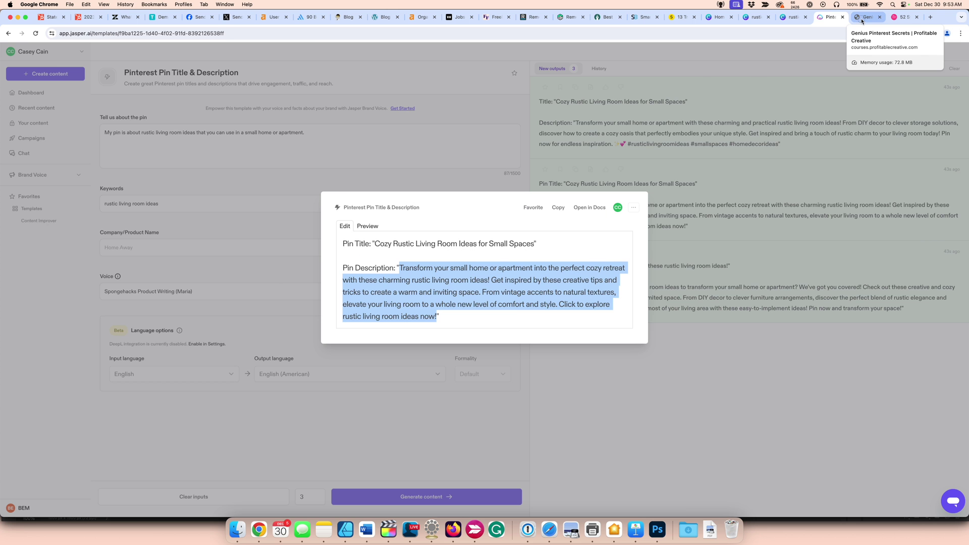
Step: Scroll through the Profitable Creative sales page for the 15 Genius Pinterest Secrets eBook
click(862, 18)
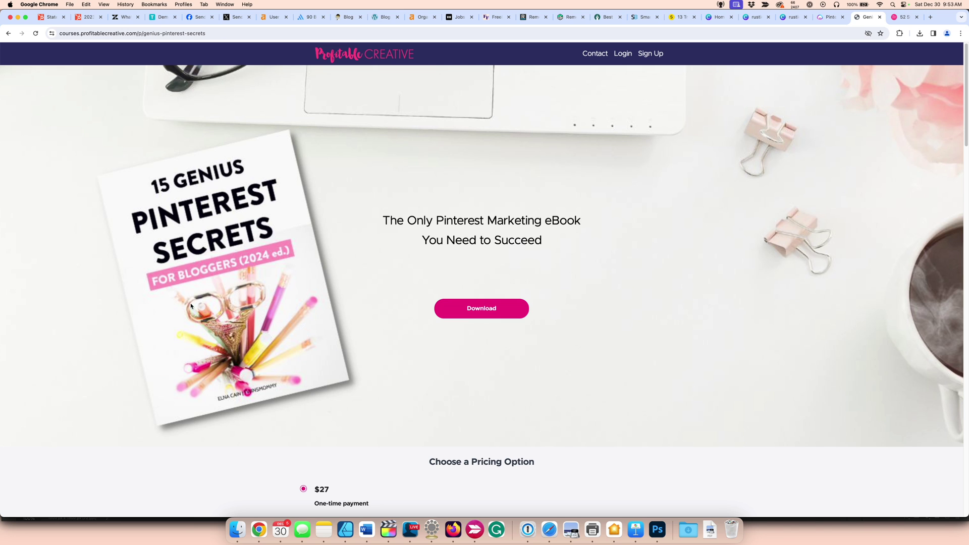
scroll(191, 306, down, 8)
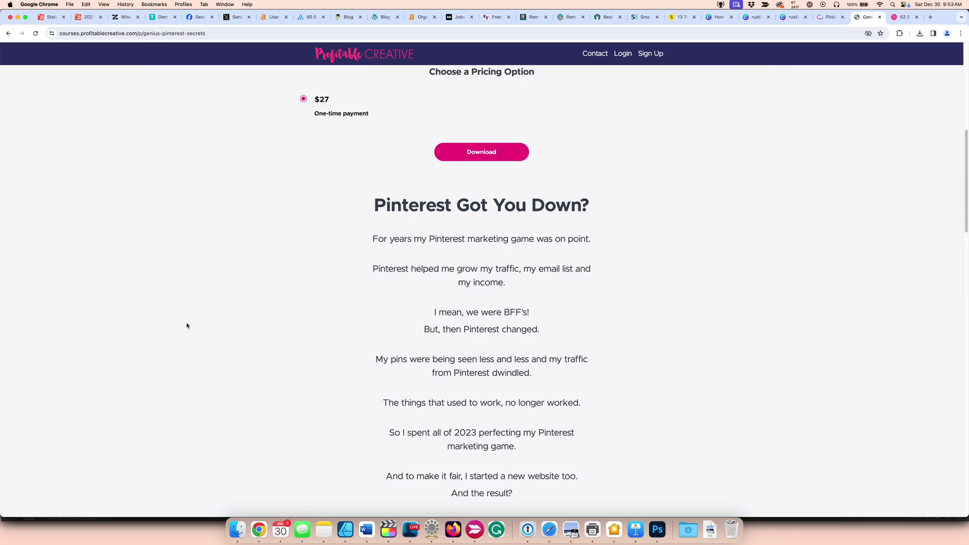
scroll(321, 290, down, 3)
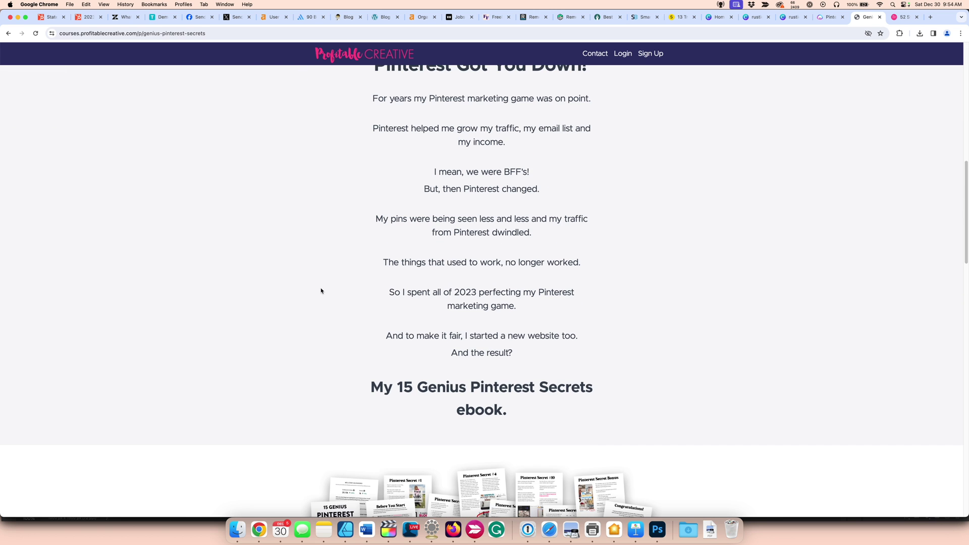
scroll(321, 291, up, 1)
scroll(321, 291, up, 1)
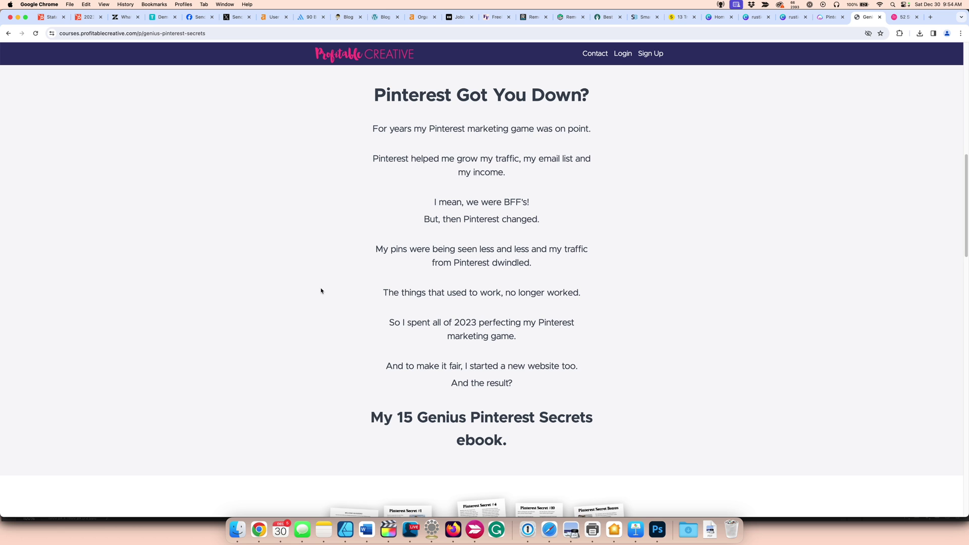
scroll(321, 290, down, 4)
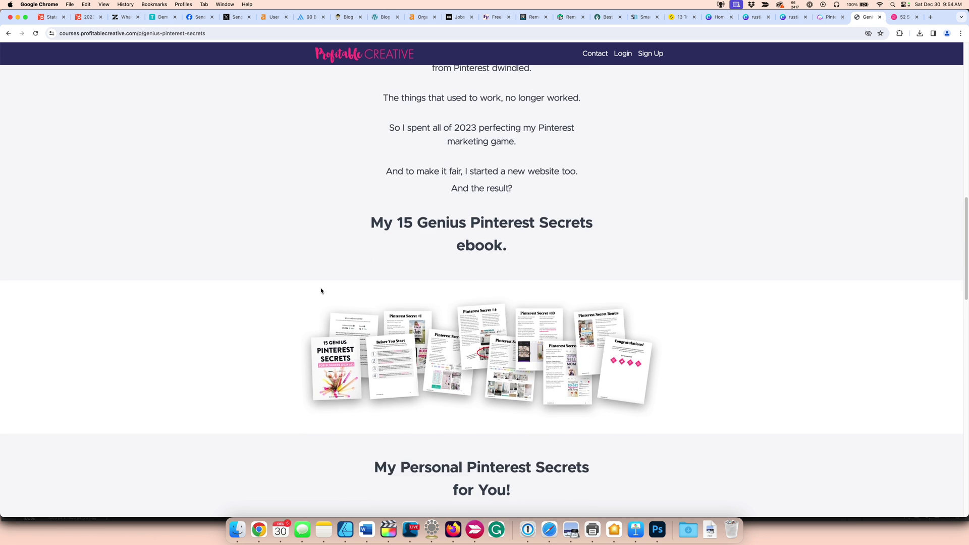
scroll(321, 291, down, 1)
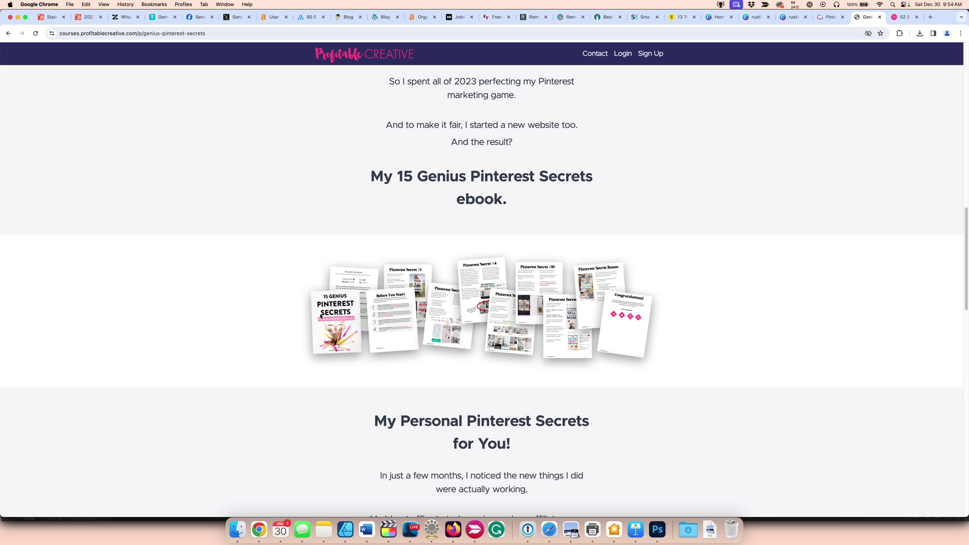
scroll(252, 337, down, 6)
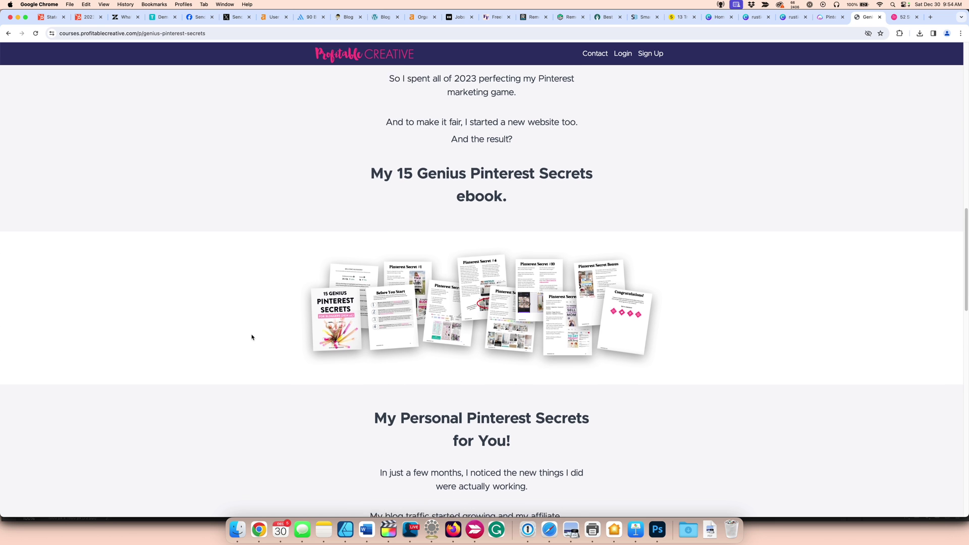
scroll(252, 337, down, 2)
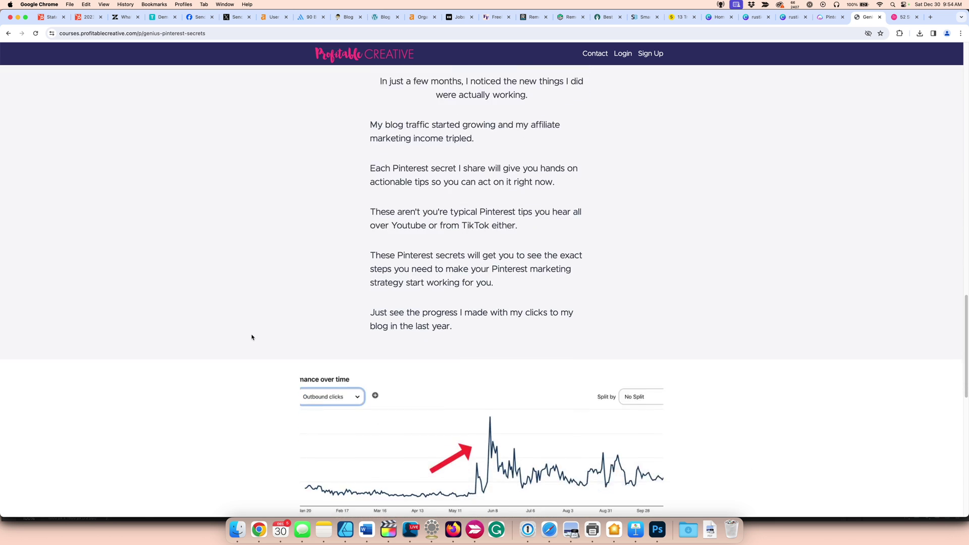
scroll(251, 337, down, 1)
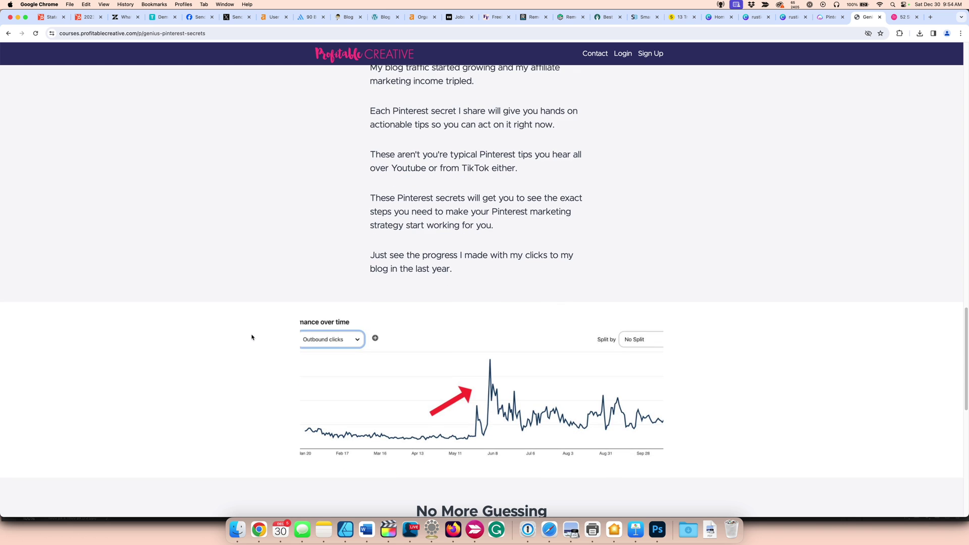
scroll(252, 337, up, 8)
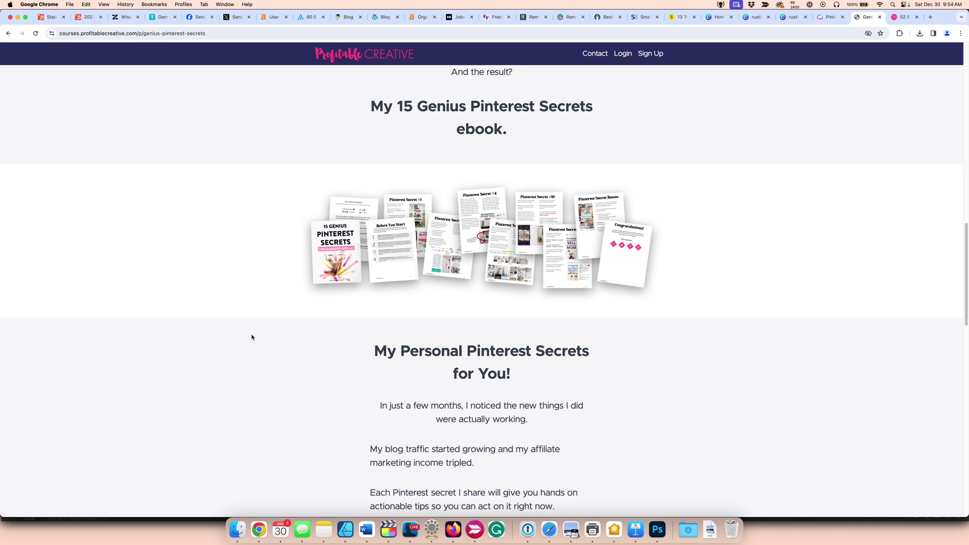